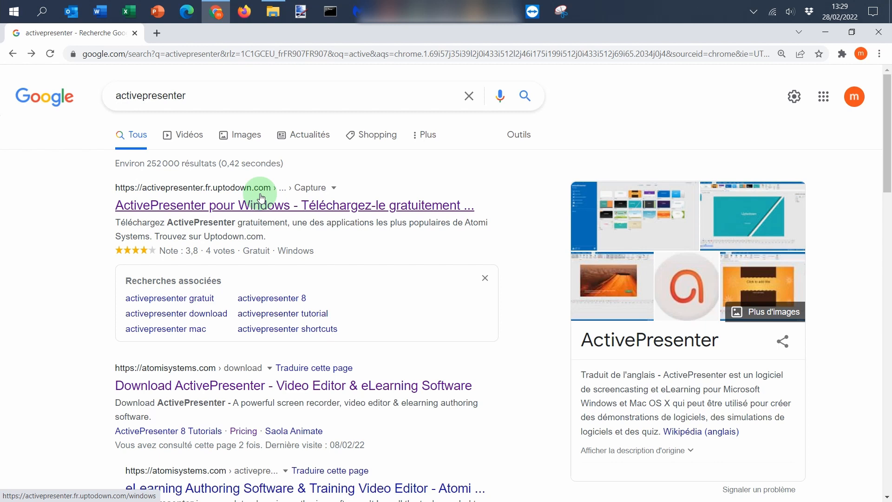
Step: Open the atomisystems.com download page from the search results and download ActivePresenter 8.5.4 for Windows
scroll(95, 293, "down", 2)
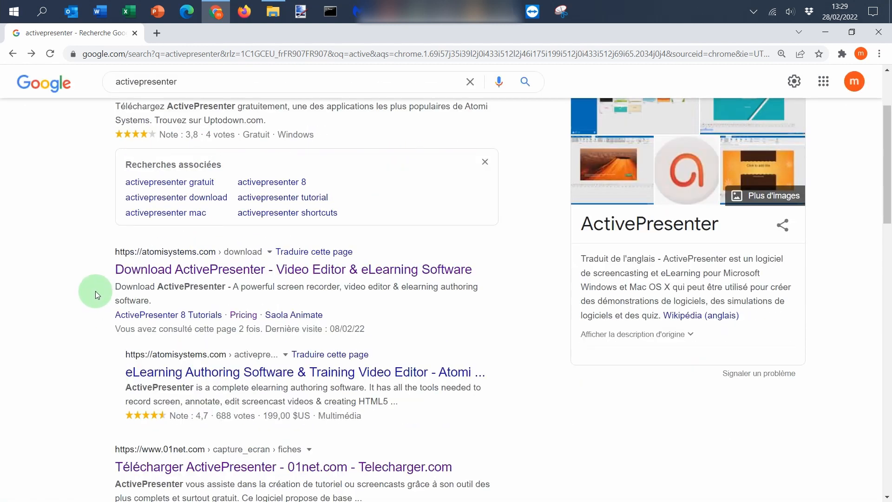
left_click(157, 272)
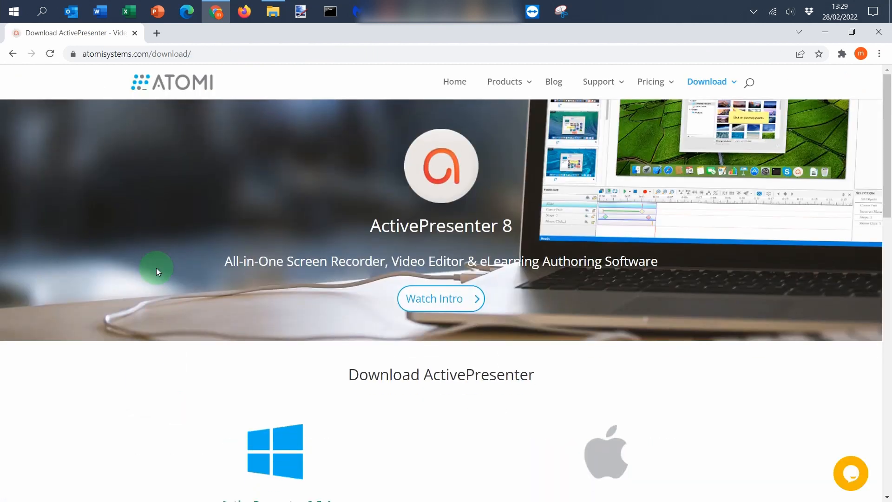
scroll(156, 268, "down", 5)
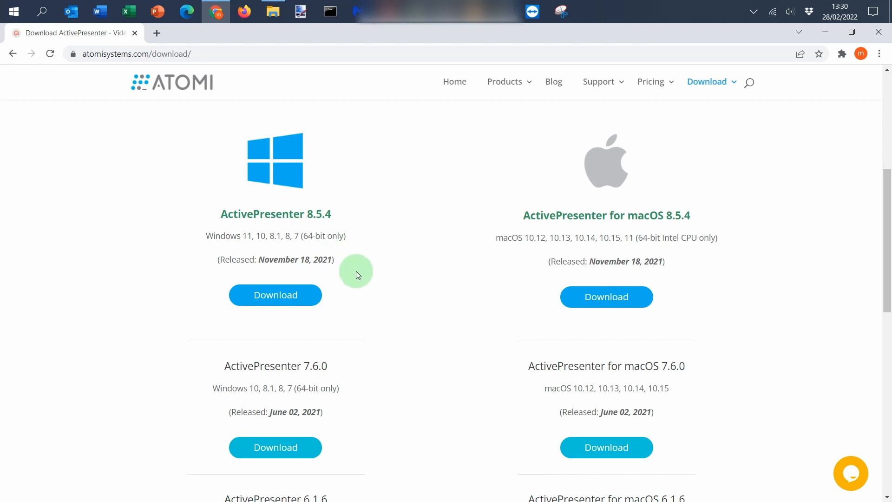
scroll(356, 271, "down", 5)
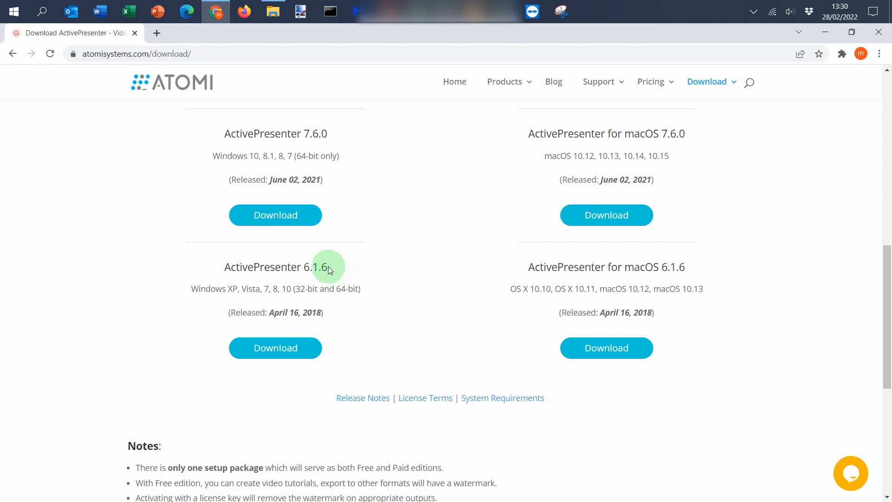
left_click_drag(329, 269, 303, 269)
left_click(367, 267)
scroll(347, 267, "up", 5)
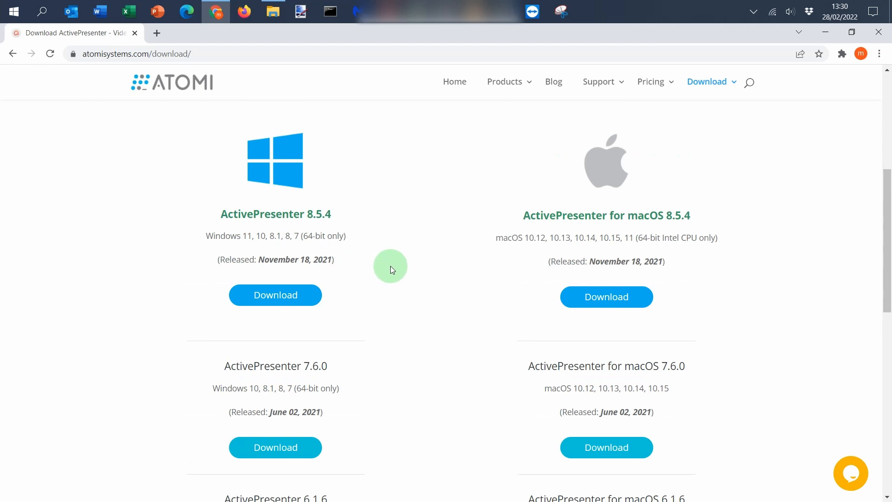
left_click(304, 301)
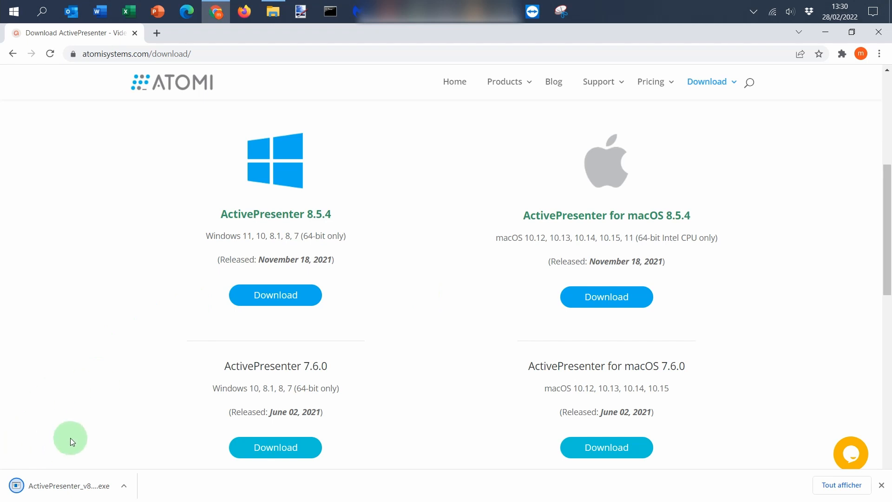
Step: Run the downloaded ActivePresenter 8.5.4 setup, accept the licence agreement and install it in the default folder
left_click(53, 486)
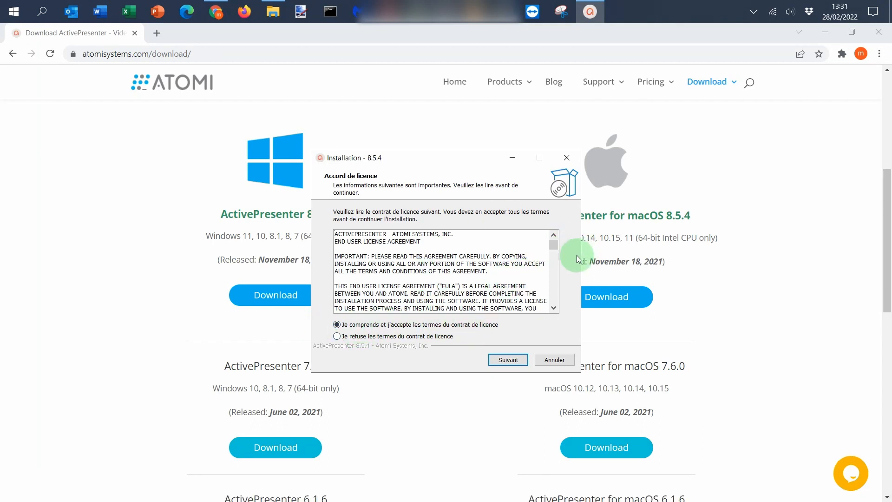
left_click(554, 307)
scroll(554, 306, "down", 7)
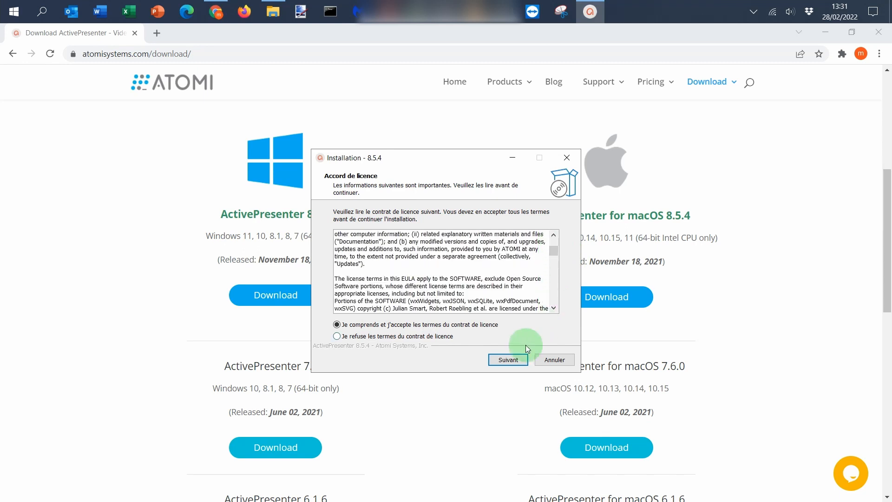
left_click(512, 359)
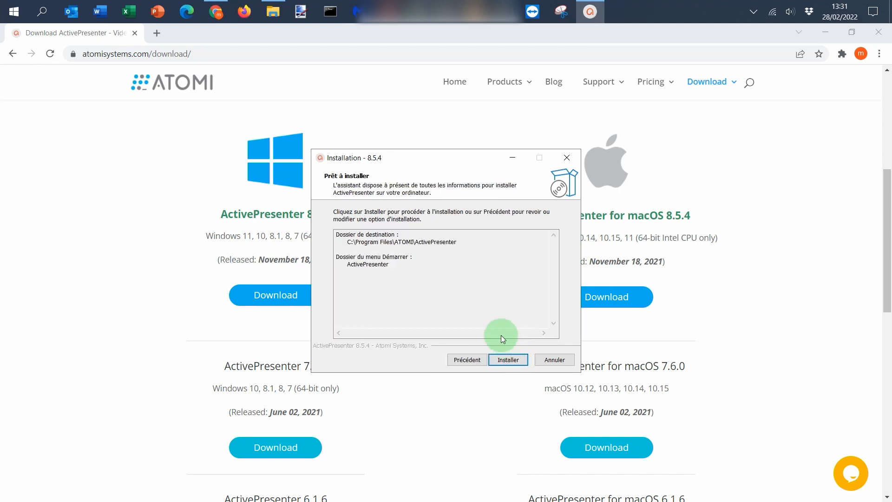
left_click(511, 361)
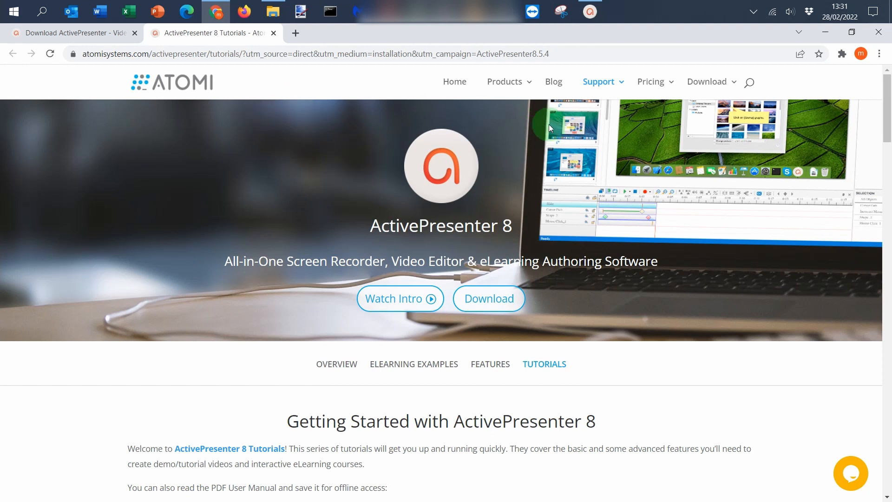
Step: Return to the installer and finish the setup with the option to run ActivePresenter enabled
left_click(587, 9)
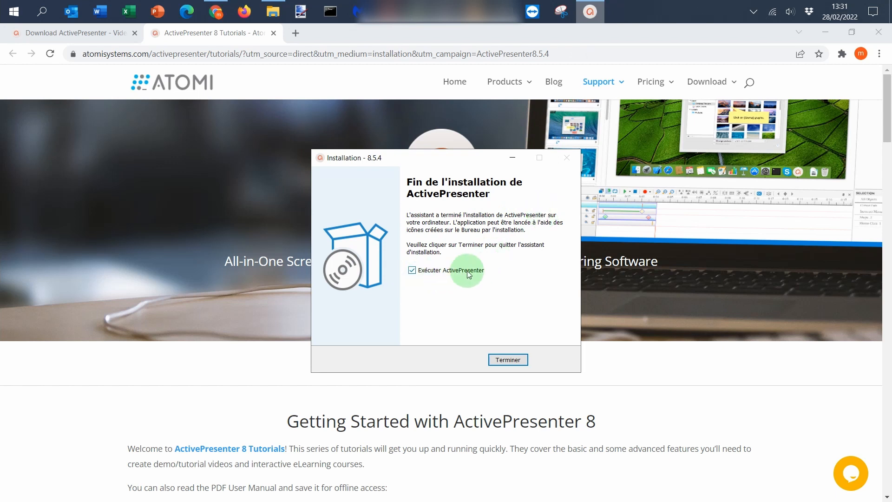
left_click(517, 362)
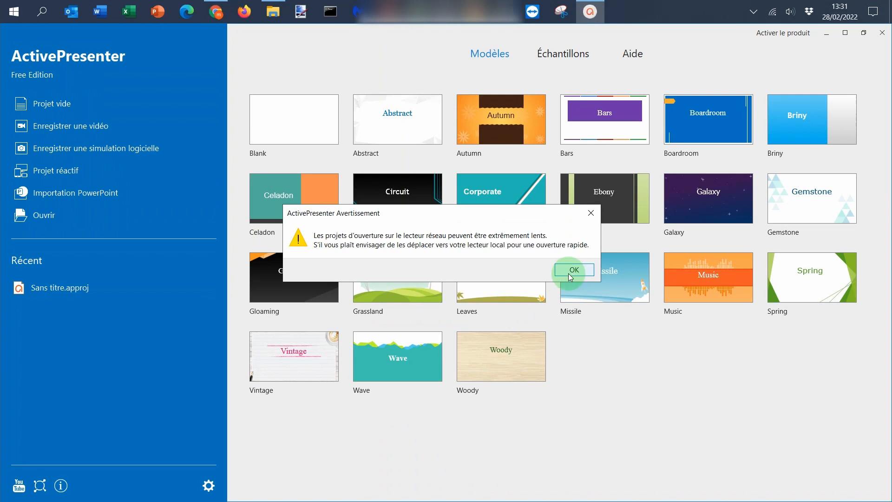
left_click(571, 276)
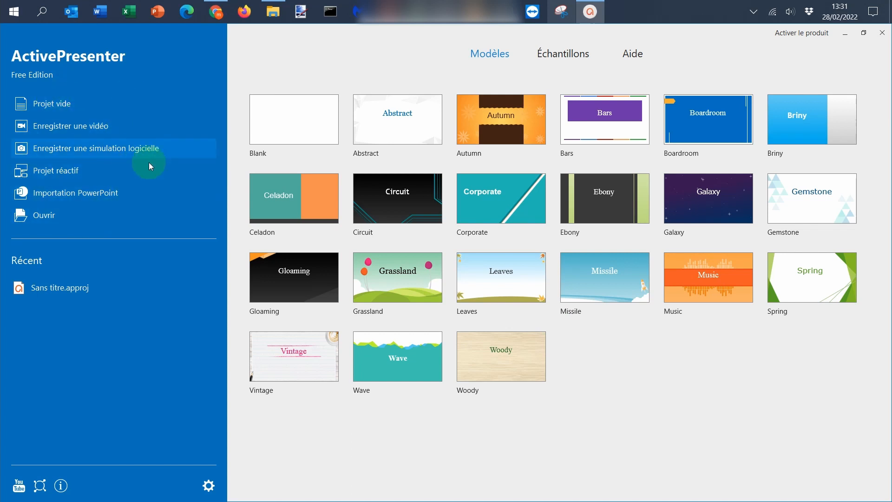
Step: Start a new video recording project and set the recording area to full screen
left_click(122, 127)
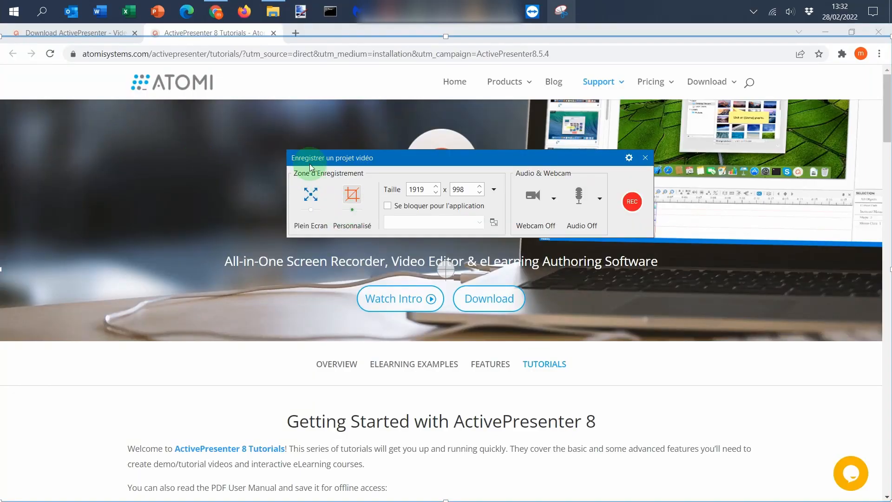
left_click(306, 228)
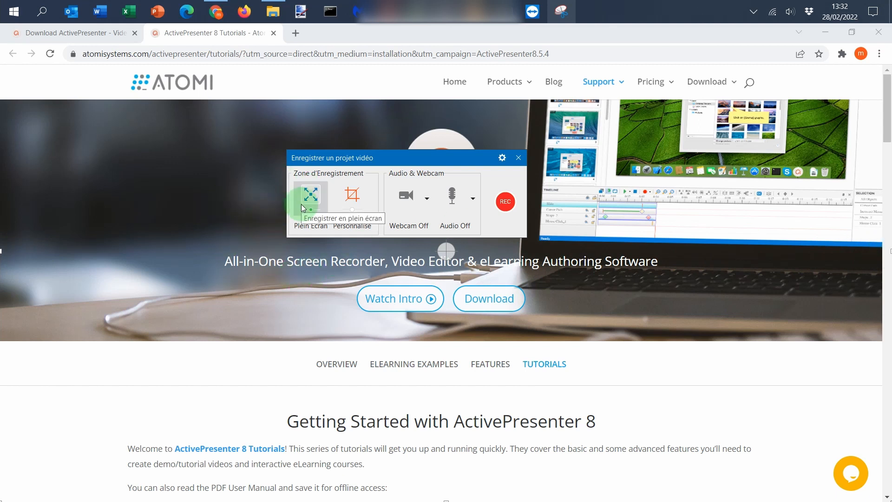
Step: Try a custom recording area of 1507 x 851, moving its frame to the middle of the screen
left_click(353, 193)
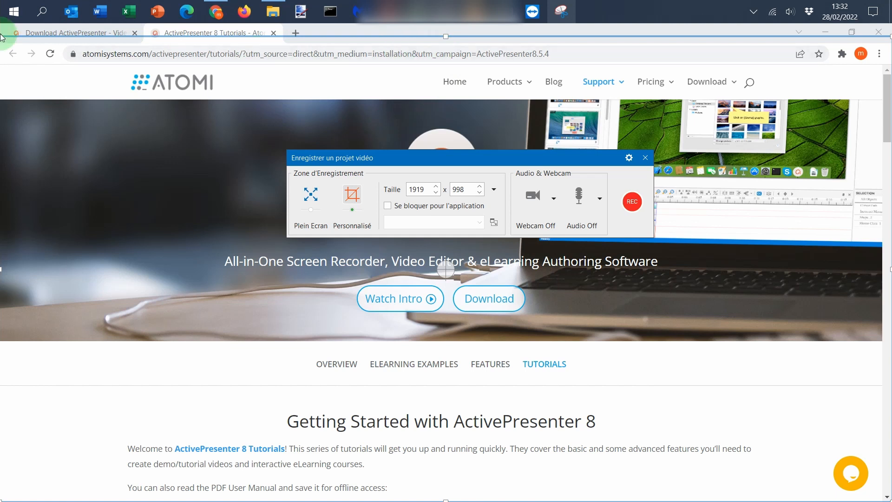
left_click_drag(2, 38, 191, 105)
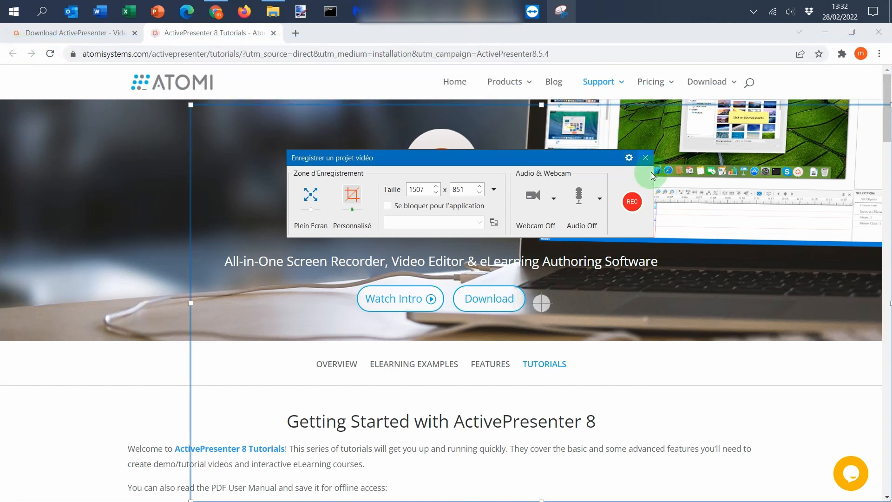
left_click_drag(534, 304, 456, 246)
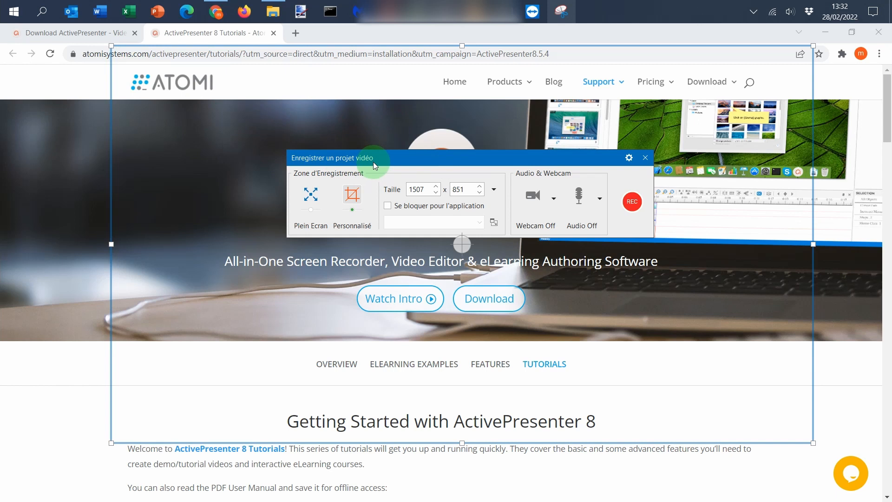
Step: Try locking the recording area to an application, check the application list, and return to full-screen recording with the lock off
left_click(388, 206)
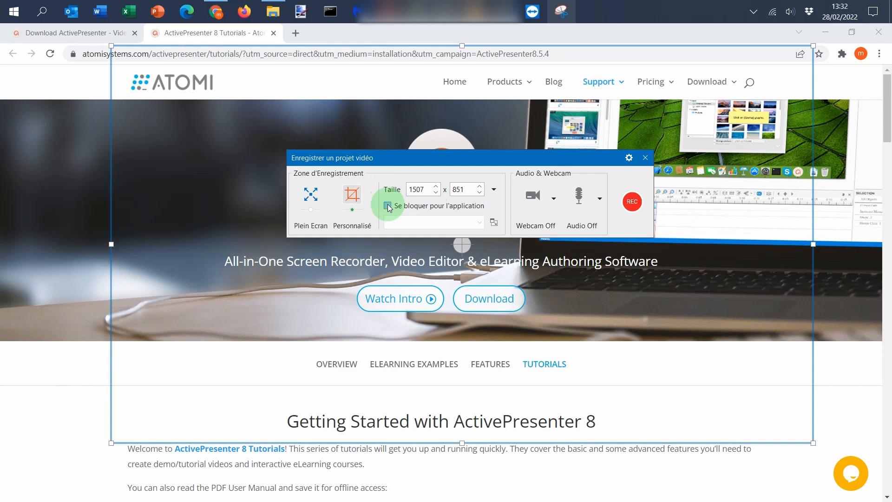
left_click(481, 223)
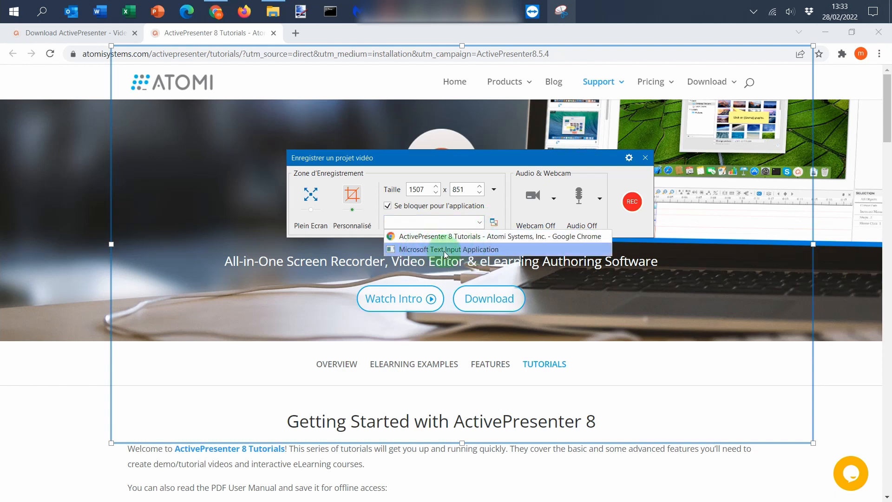
left_click(486, 208)
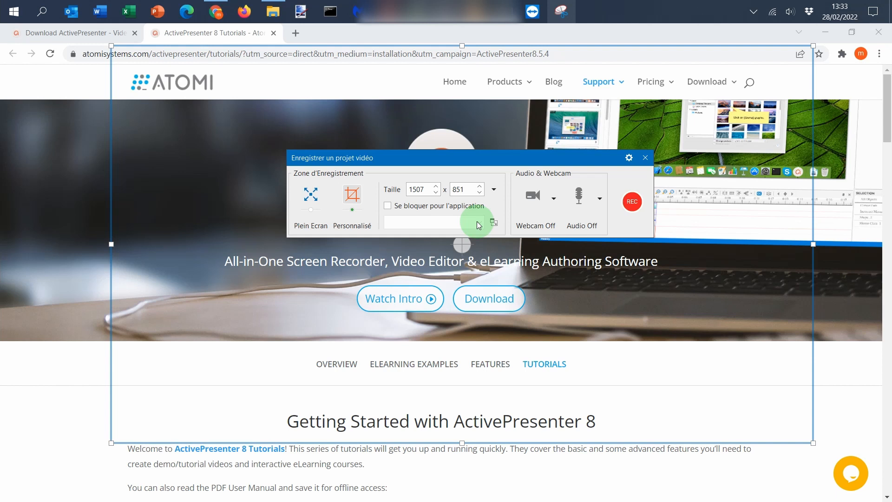
left_click(311, 197)
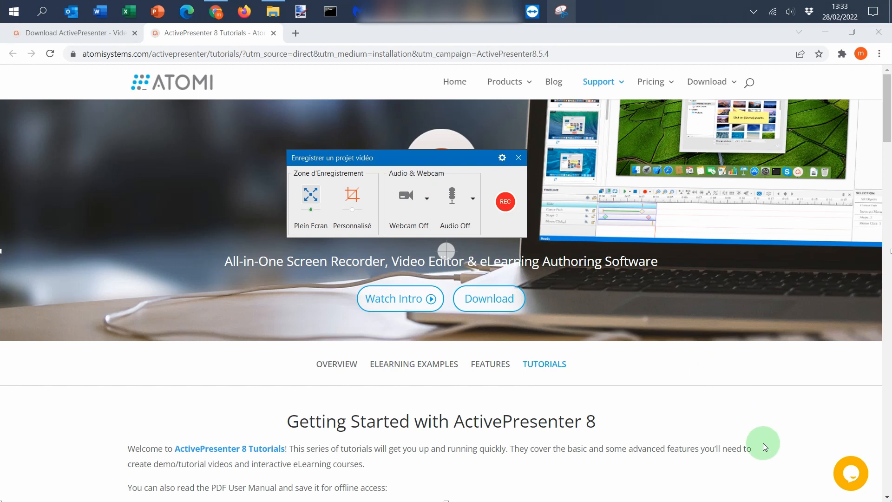
Step: Check the webcam choices and enable Microphone Array (Realtek(R) Audio) as the audio input, adjusting its recording volume
left_click(427, 200)
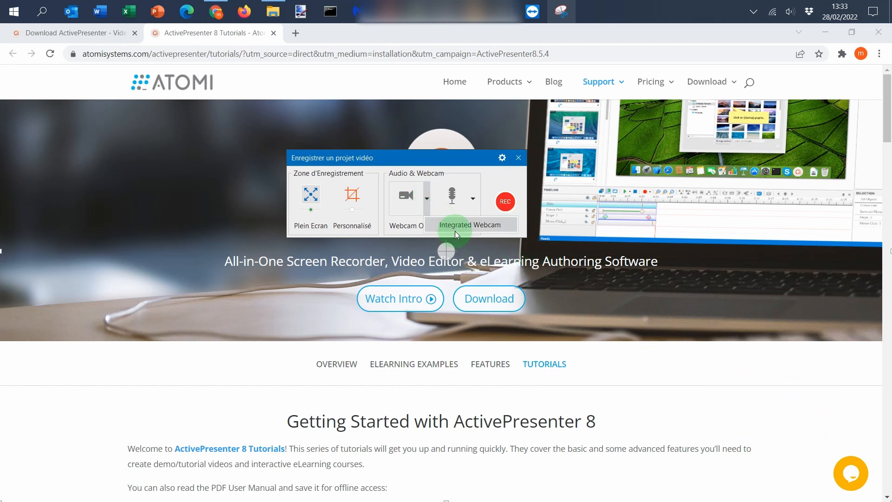
left_click(485, 224)
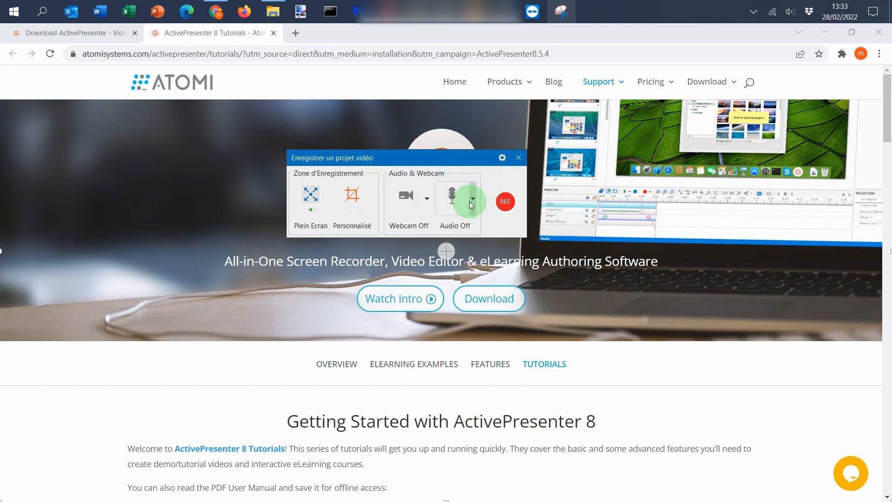
left_click(473, 199)
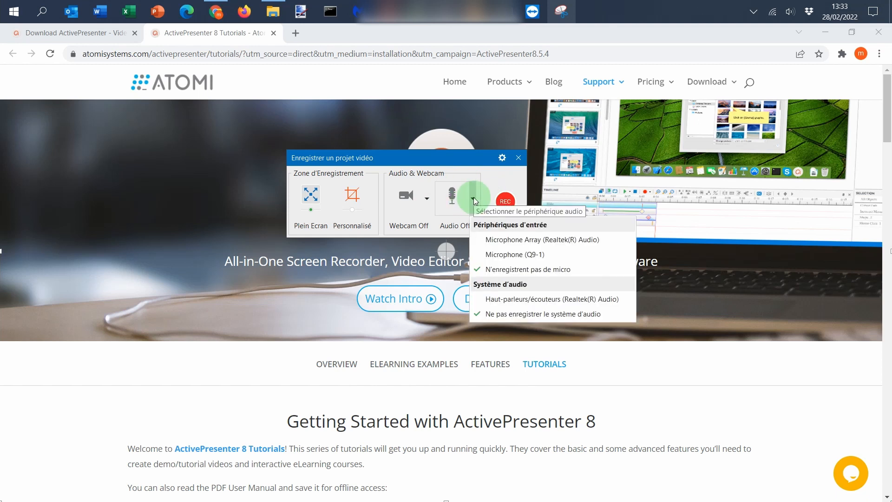
left_click(574, 243)
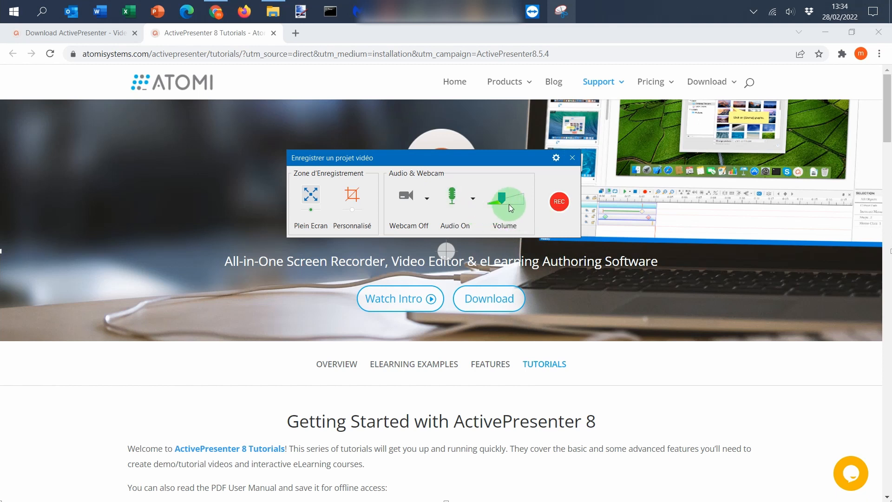
left_click_drag(504, 199, 515, 207)
mouse_move(517, 198)
left_mouse_down()
mouse_move(509, 199)
mouse_move(511, 228)
mouse_move(511, 213)
left_mouse_up()
Step: Open the recording settings and review the options for video codec, audio codec, sample rate and channels
left_click(558, 159)
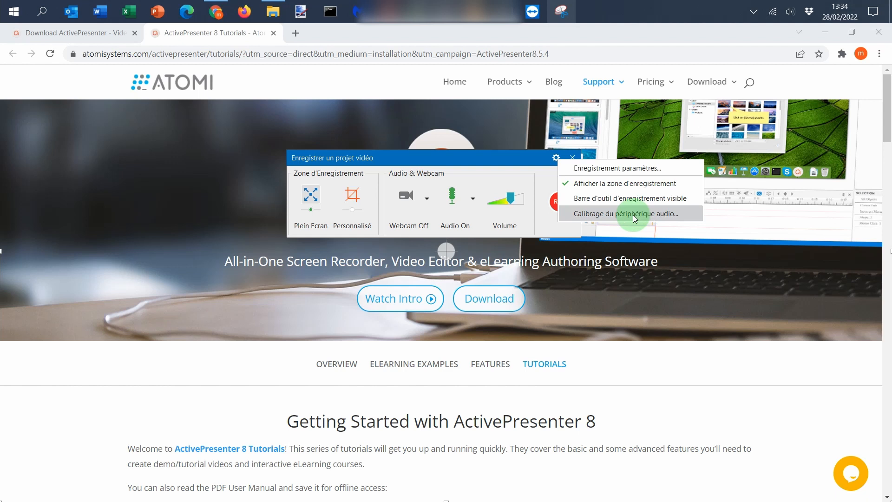
left_click(668, 166)
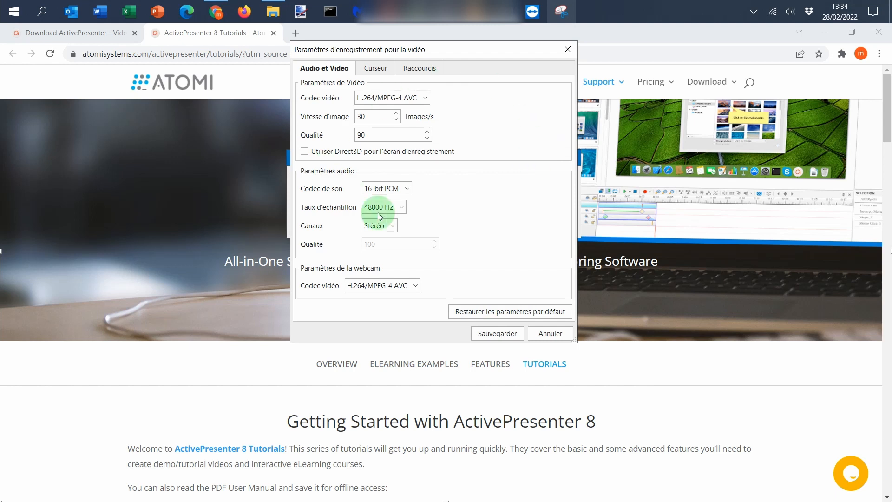
left_click(426, 98)
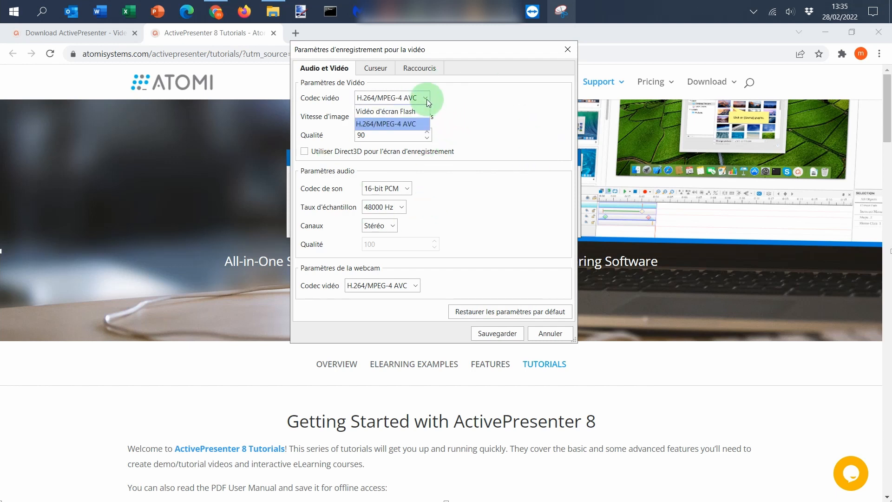
left_click(451, 113)
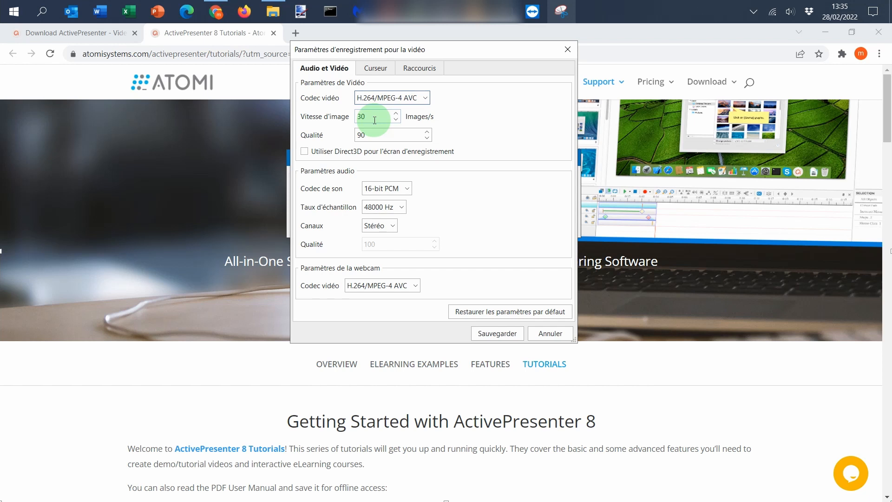
left_click(406, 187)
left_click(439, 206)
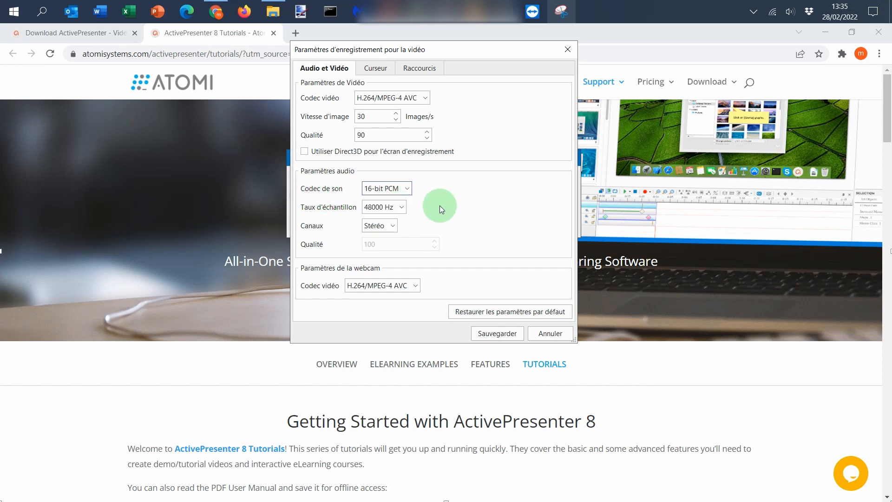
left_click(402, 207)
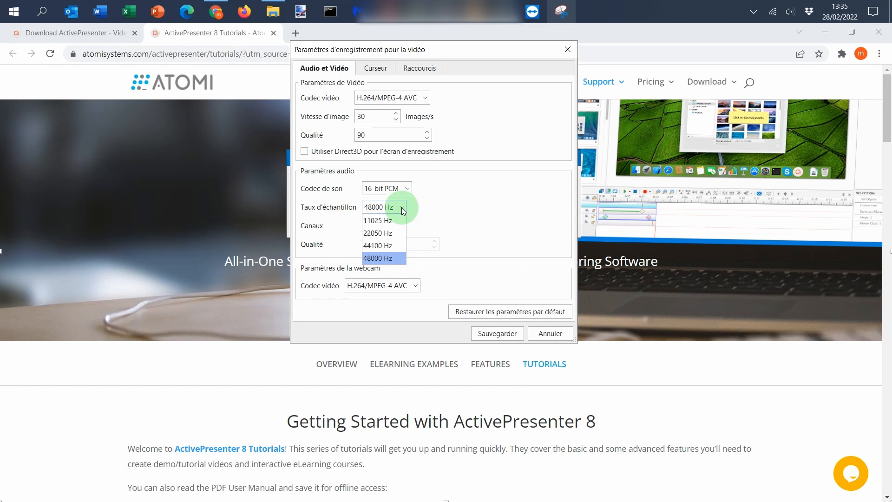
left_click(474, 208)
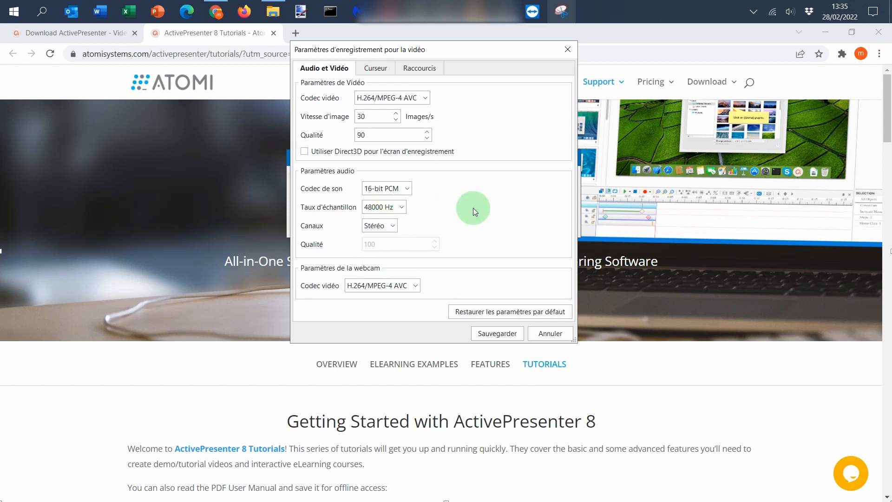
left_click(394, 229)
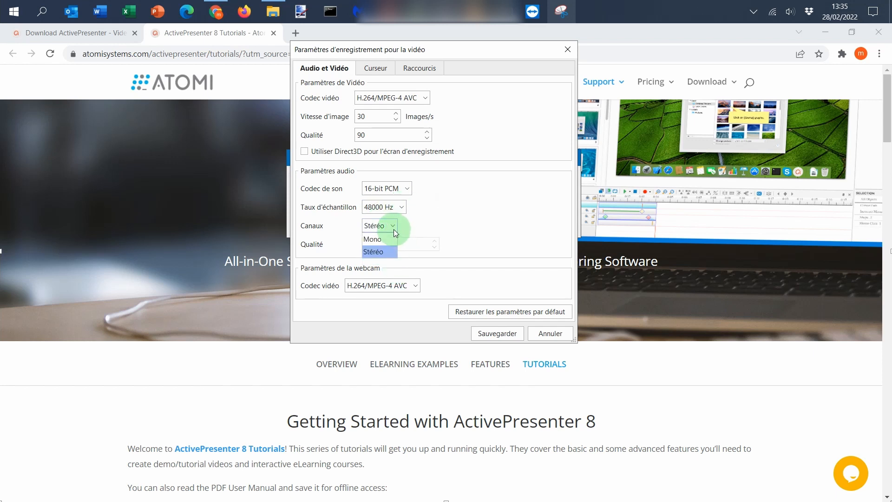
left_click(445, 211)
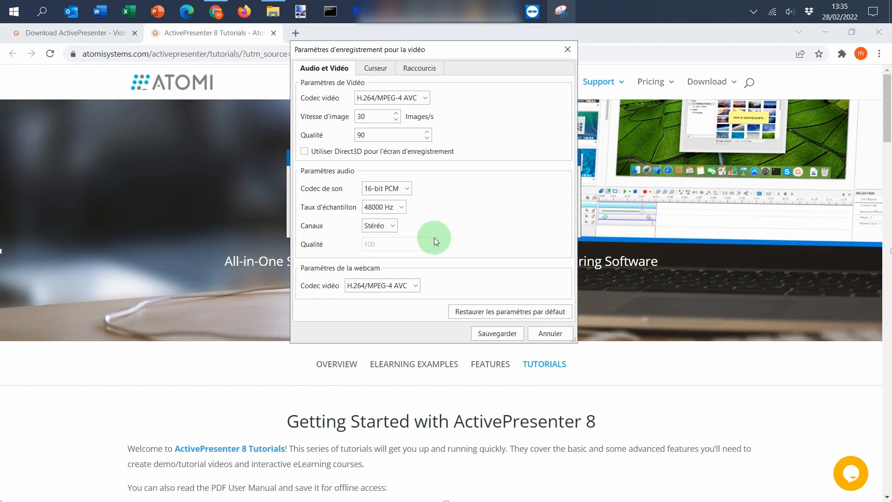
Step: Review the webcam codec choices, the cursor options and the recording shortcuts, and save the recording settings
left_click(417, 285)
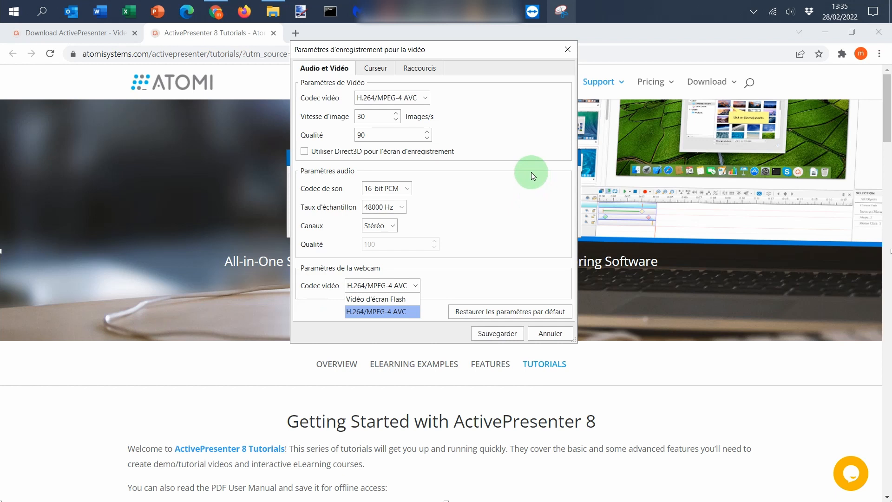
left_click(518, 194)
left_click(377, 69)
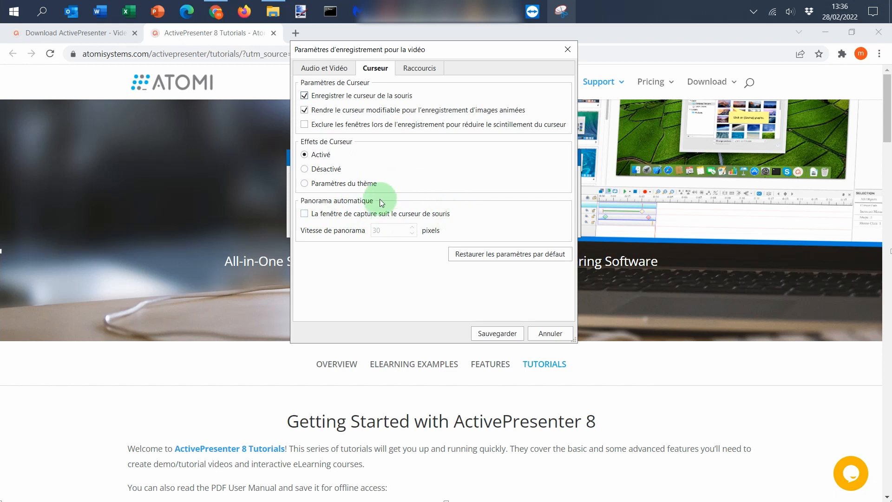
left_click(419, 68)
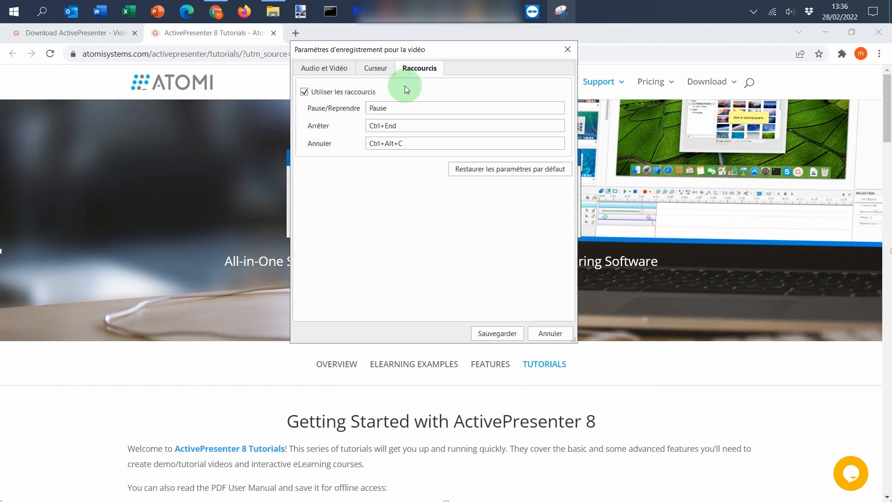
left_click(507, 334)
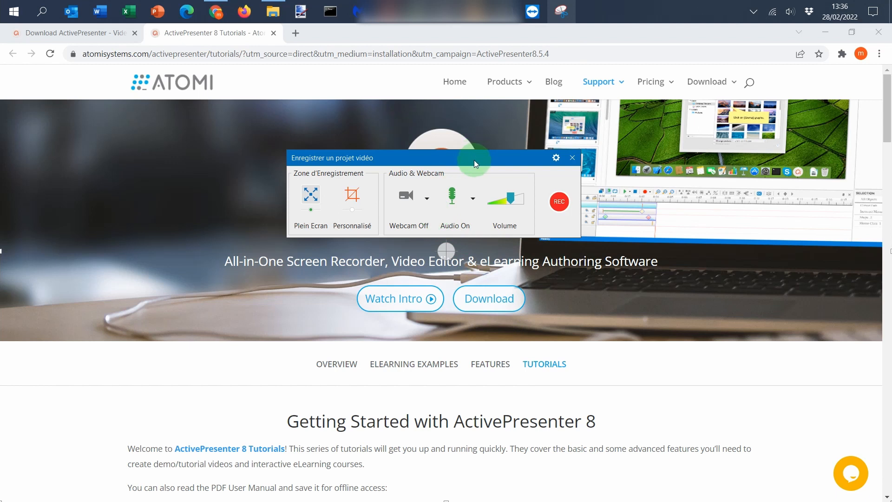
Step: Start the full-screen recording and, while it runs, show the ActivePresenter download page down to its notes and footer
left_click(559, 205)
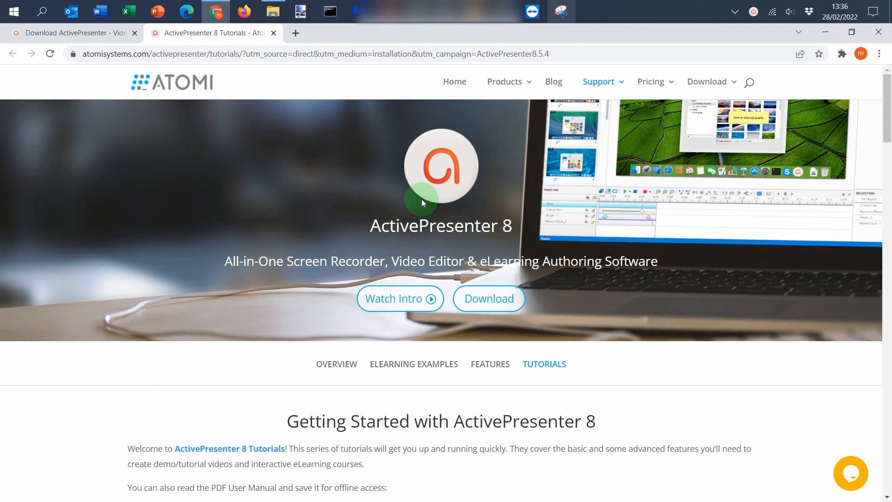
left_click(92, 35)
scroll(427, 219, "up", 6)
scroll(425, 233, "down", 6)
scroll(426, 233, "down", 15)
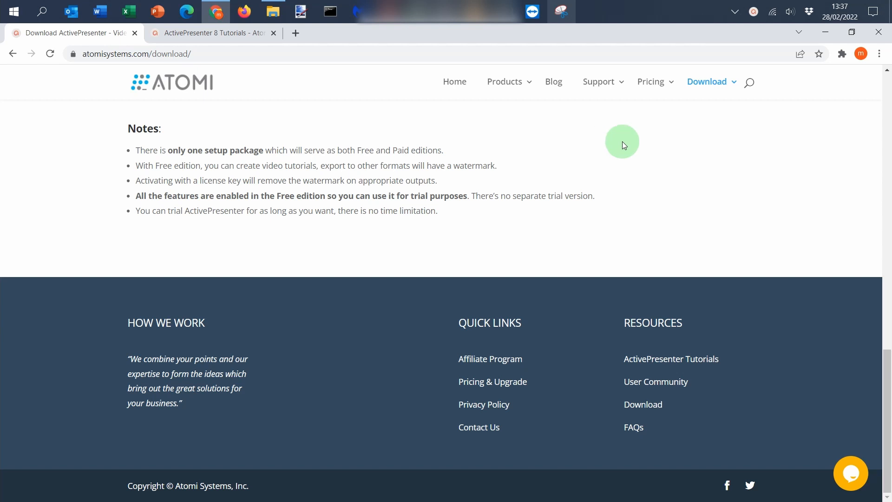
Step: Bring up the recording toolbar, pause and resume the recording, and stop it to open the captured project
left_click(756, 12)
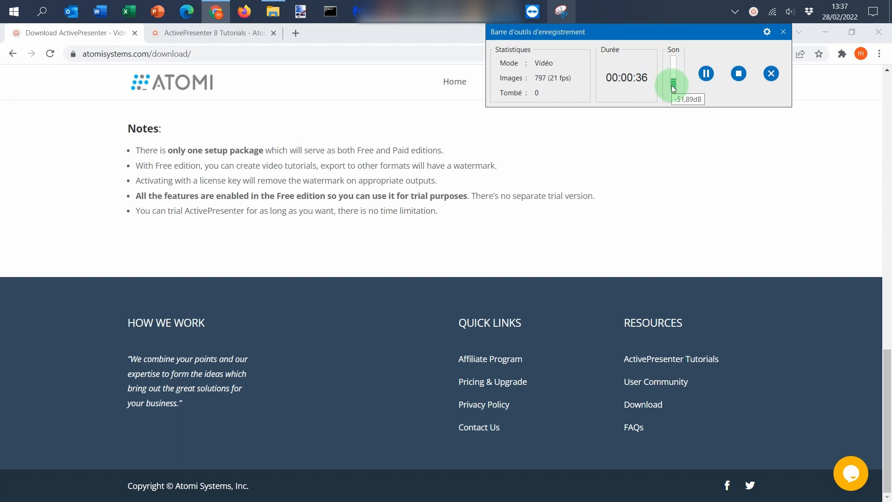
left_click(711, 76)
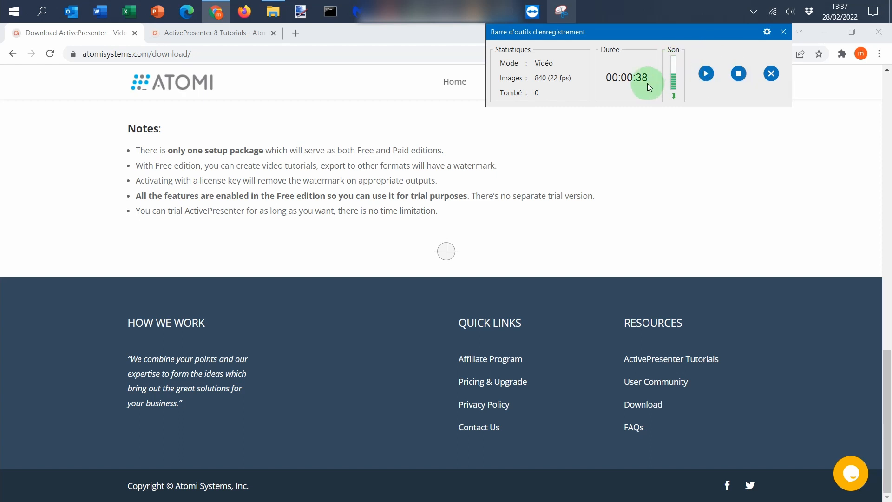
left_click(711, 73)
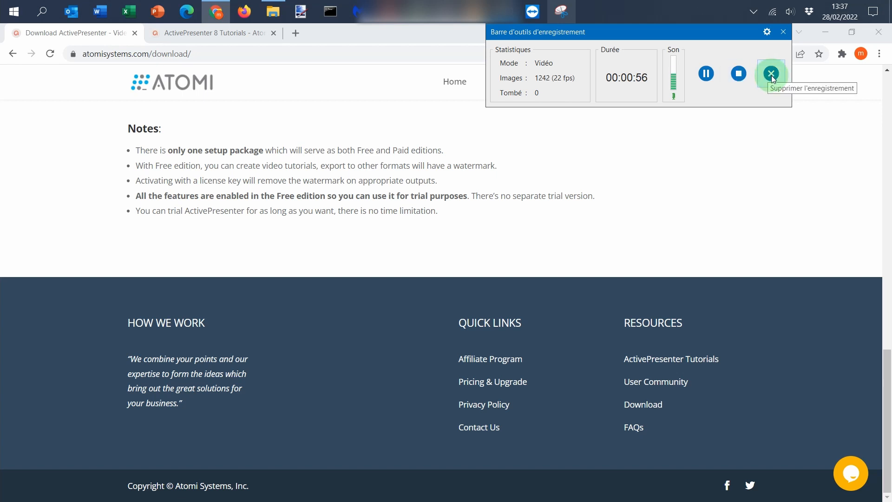
left_click(739, 73)
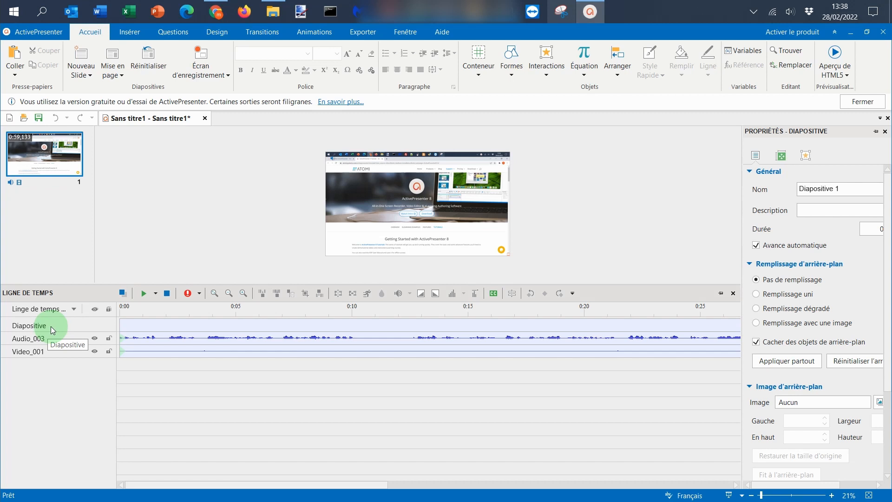
Step: Check the properties of the recorded audio and video tracks and widen the properties pane until its fields fit
left_click(38, 343)
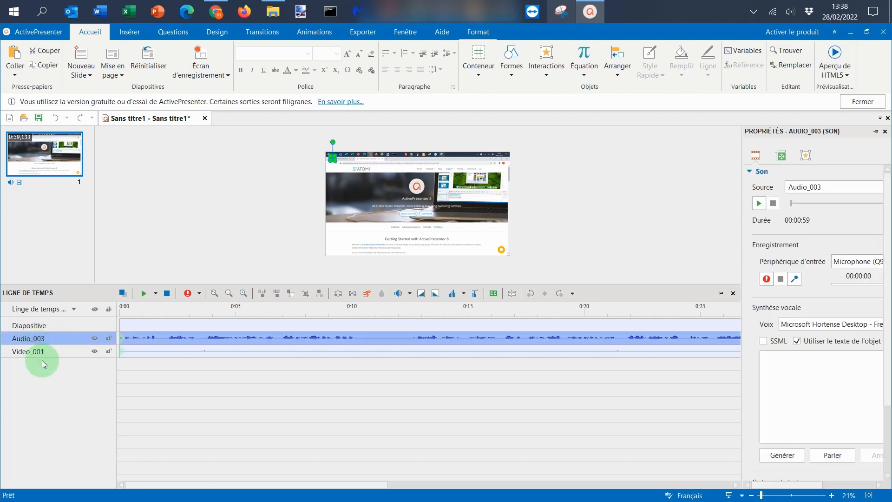
left_click(45, 349)
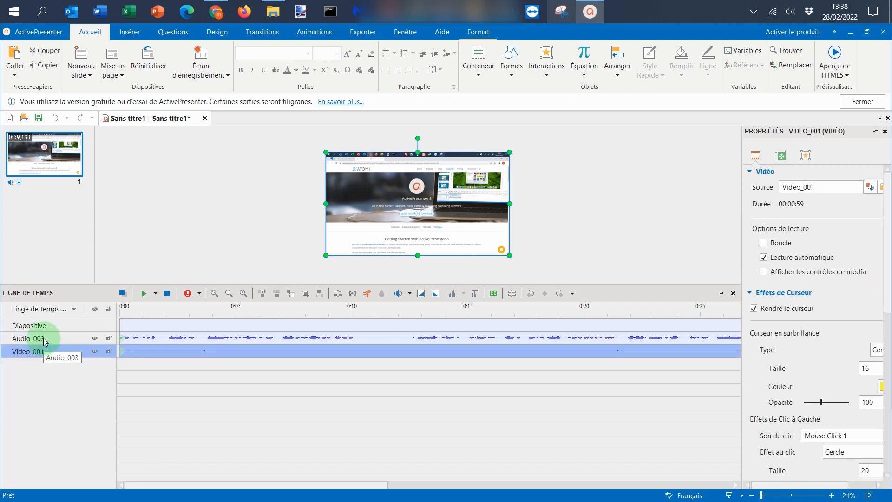
left_click(45, 342)
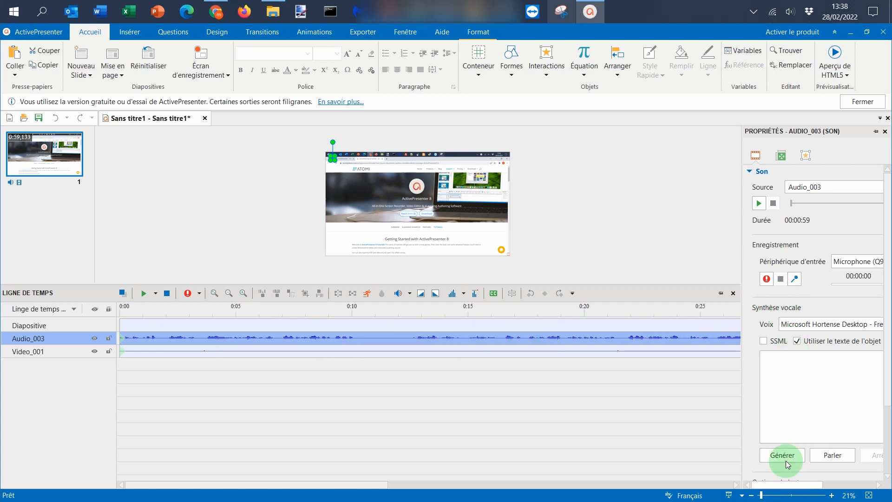
left_click_drag(741, 245, 648, 247)
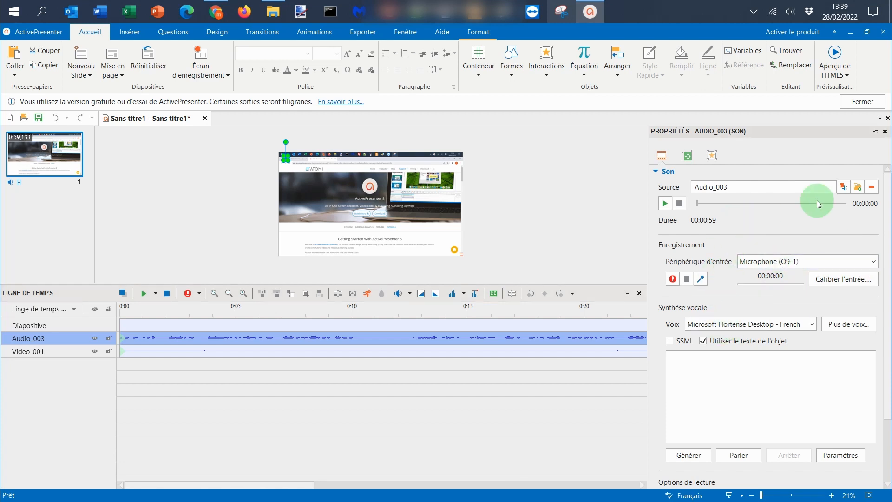
Step: Examine the video track's cursor effects: switch cursor rendering off and on again, and view the highlight type and colour choices
left_click(41, 352)
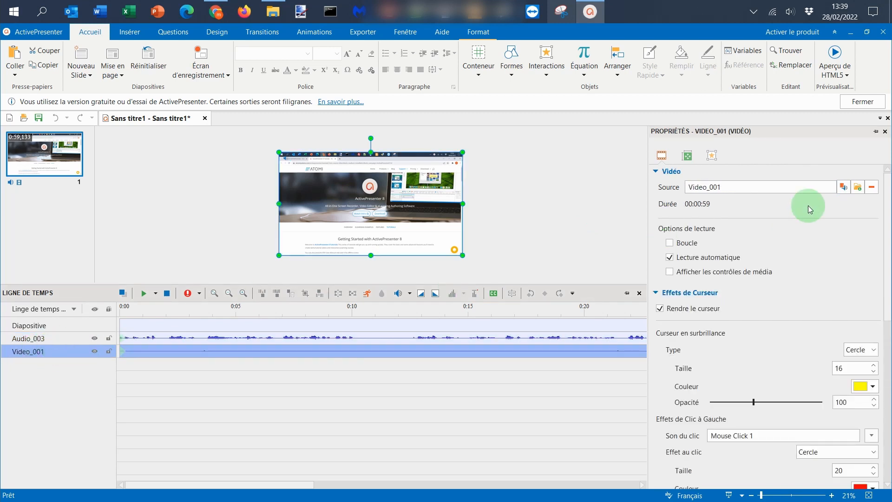
left_click(696, 310)
left_click(696, 310)
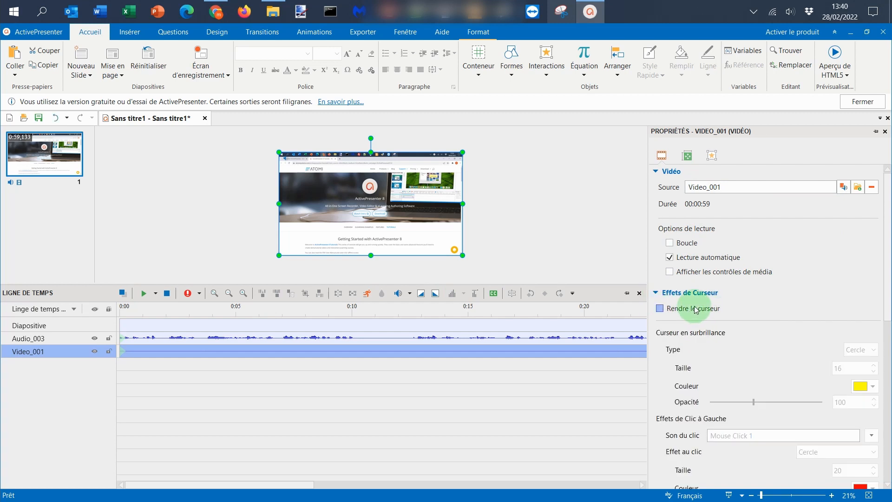
scroll(784, 297, "down", 4)
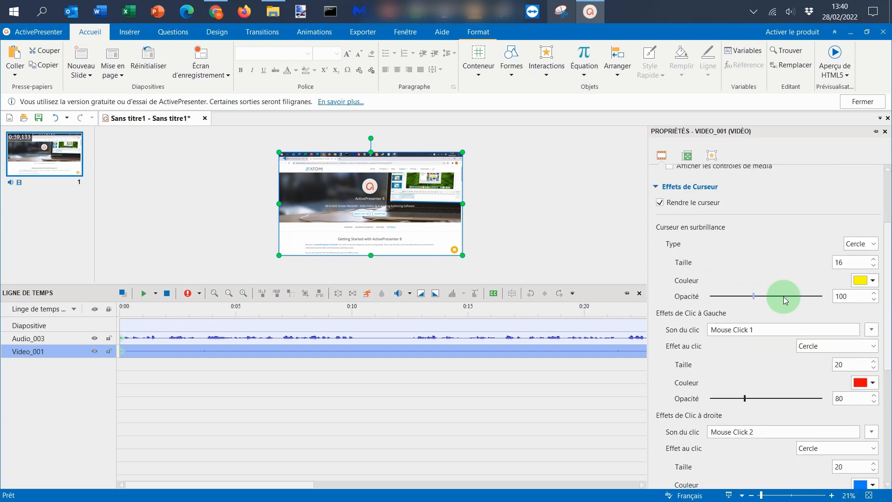
left_click(865, 244)
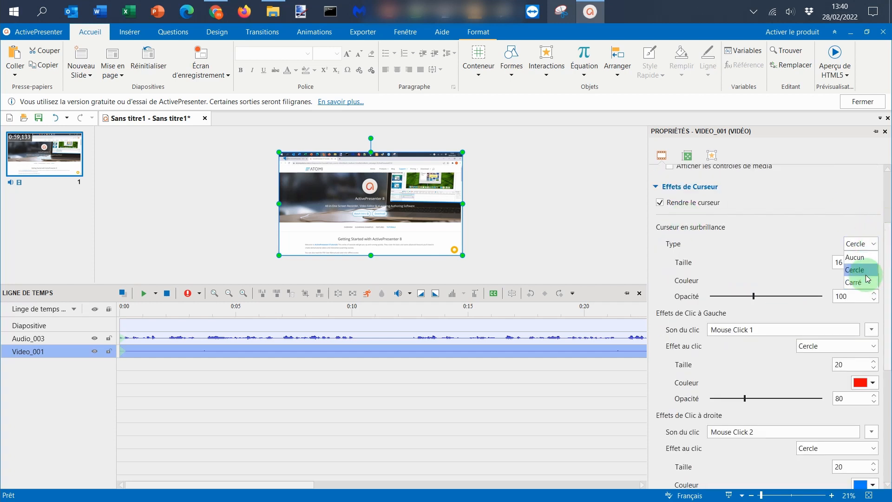
left_click(788, 249)
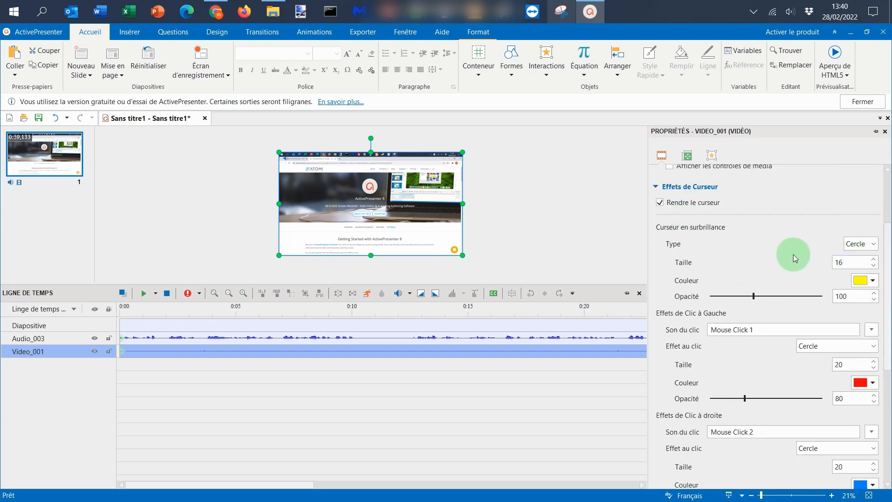
left_click(875, 285)
left_click(841, 344)
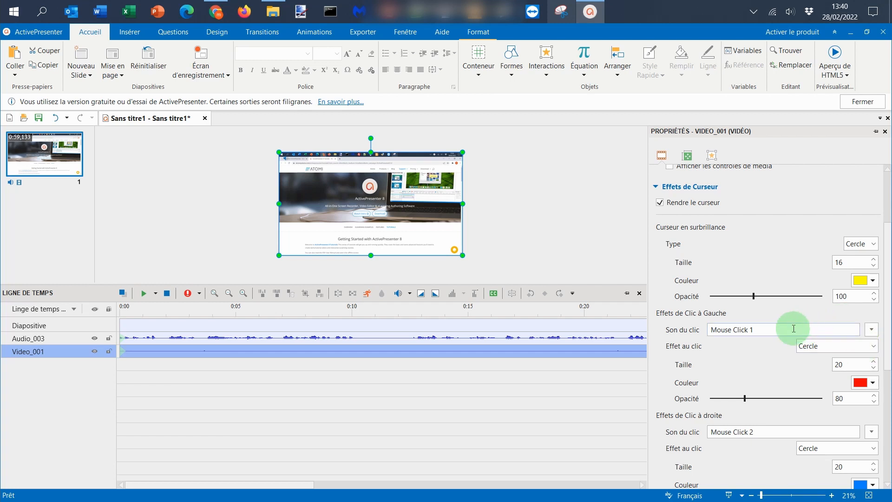
Step: Set the video track's left-click sound to Aucun and look over the remaining cursor effects
left_click(872, 331)
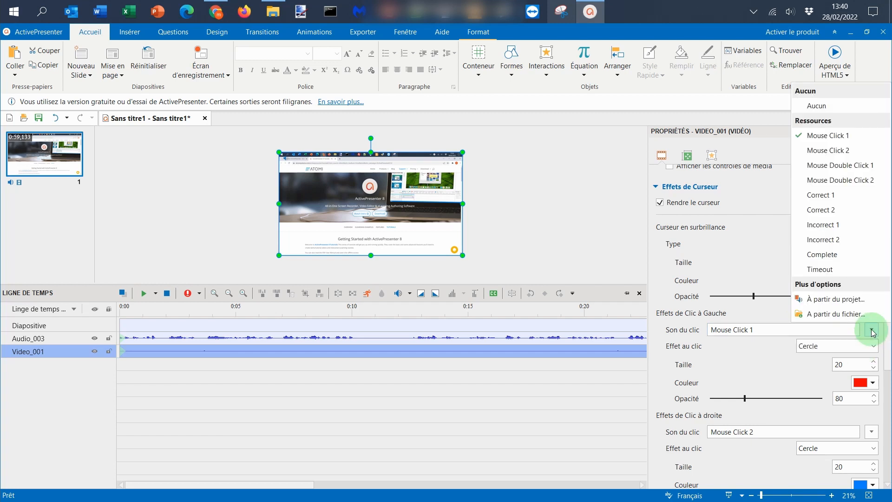
left_click(823, 108)
scroll(788, 338, "down", 1)
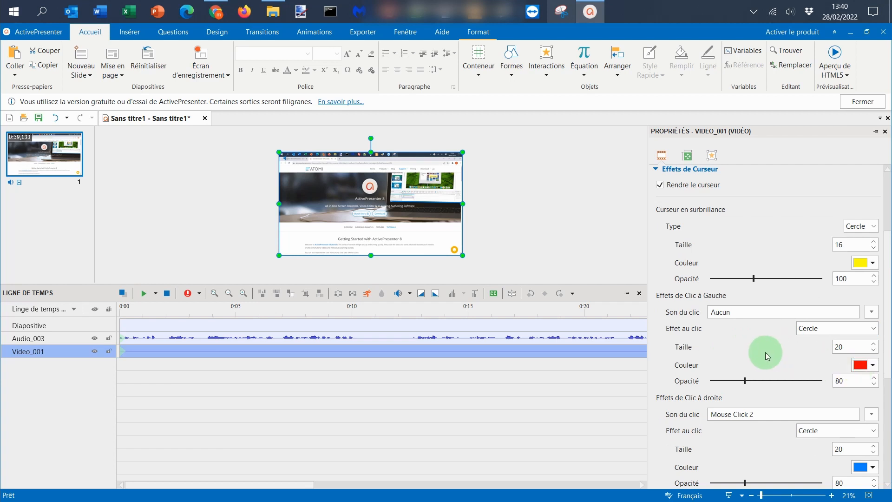
scroll(768, 356, "down", 3)
scroll(845, 434, "up", 1)
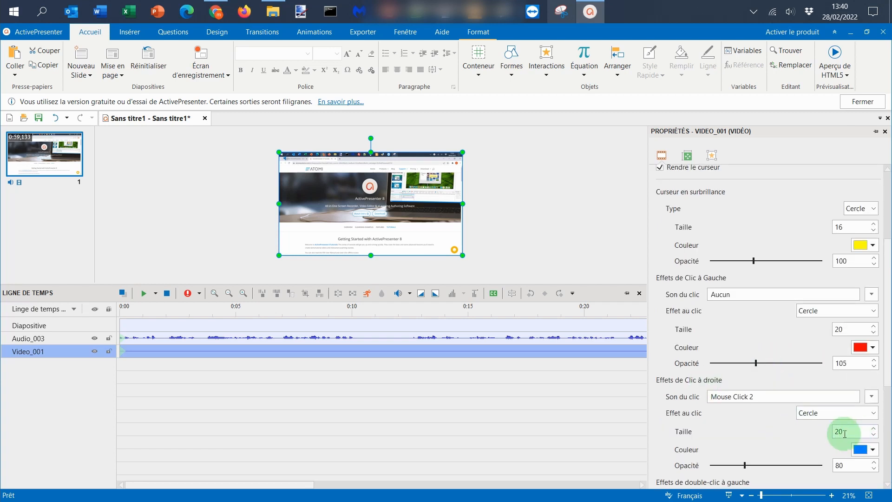
scroll(767, 325, "up", 5)
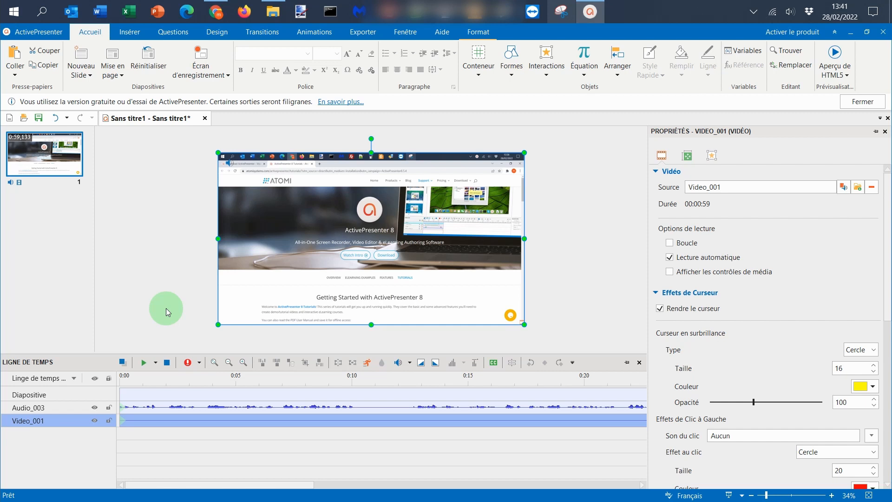
Step: Insert a rectangle shape over the lower-left part of the slide and fill it with the sample text "cjejcicjijc"
left_click(135, 32)
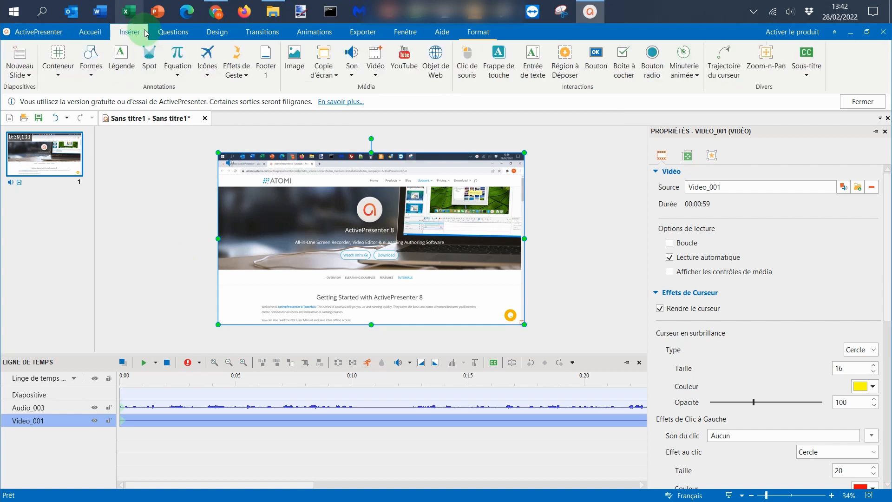
left_click(100, 75)
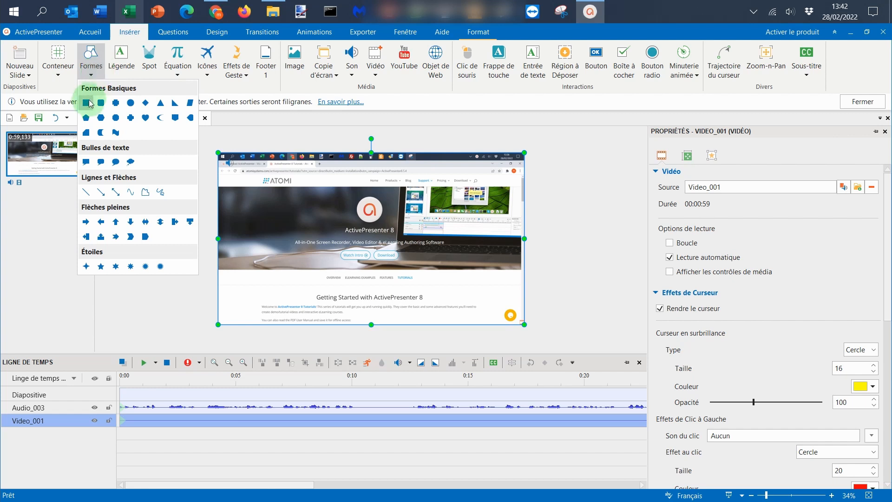
left_click(89, 102)
left_click(101, 71)
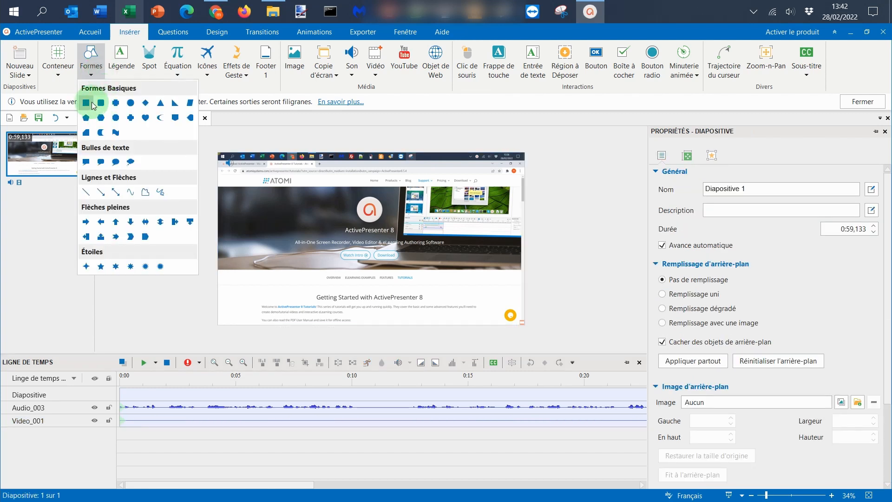
left_click(90, 104)
left_click_drag(227, 237, 316, 276)
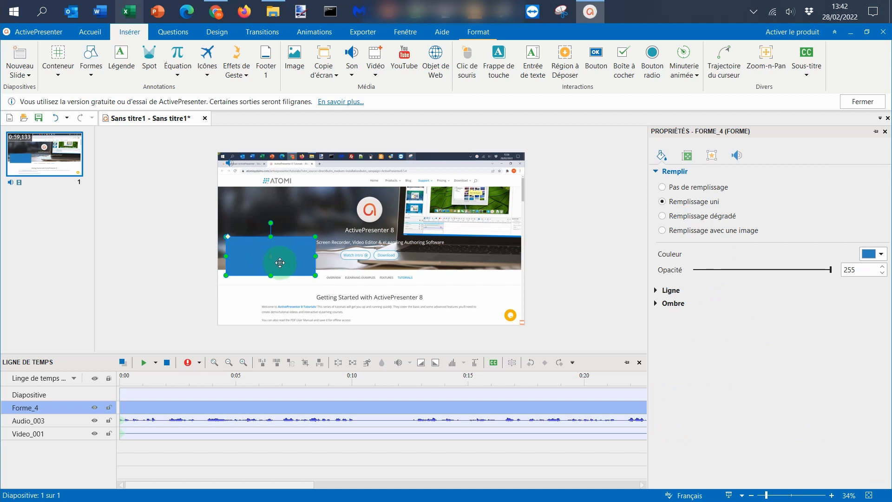
type("cjejcicjijc")
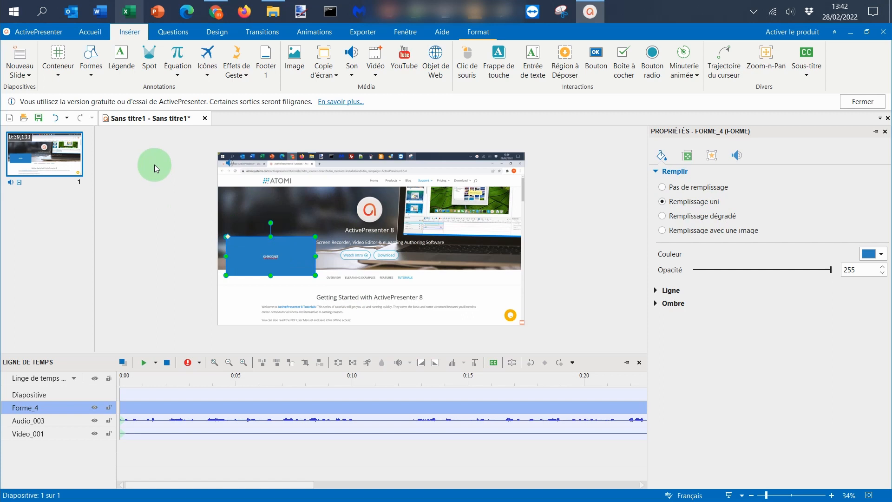
Step: Add a text caption and a checkbox object with entries 1 and 2 over the lower-right part of the slide
left_click(127, 65)
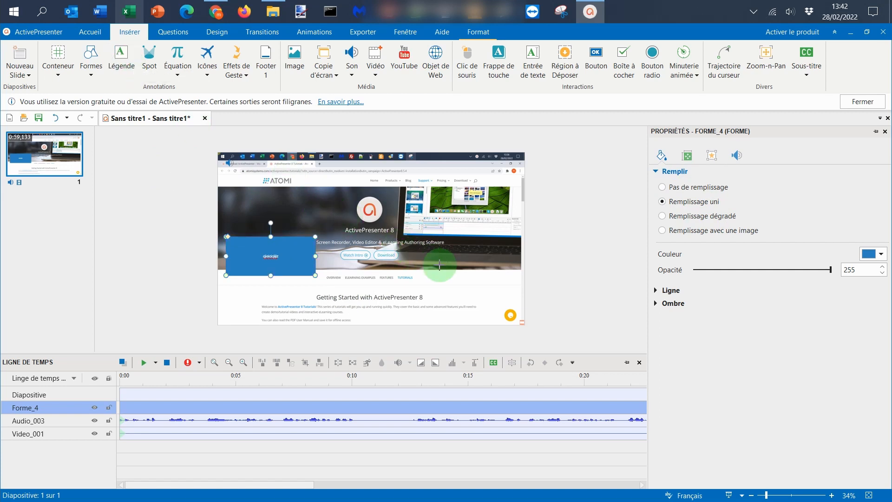
left_click_drag(441, 272, 518, 288)
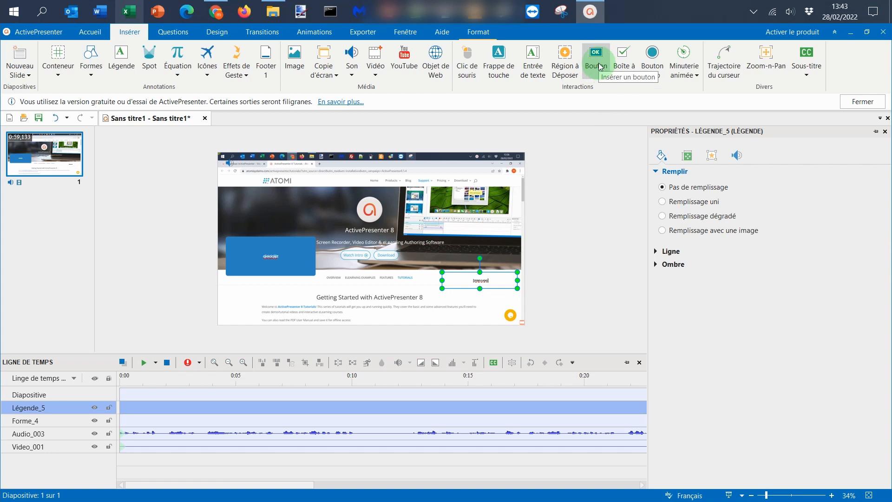
left_click(634, 71)
mouse_move(437, 205)
left_mouse_down()
mouse_move(501, 254)
mouse_move(494, 240)
mouse_move(453, 292)
mouse_move(471, 313)
left_mouse_up()
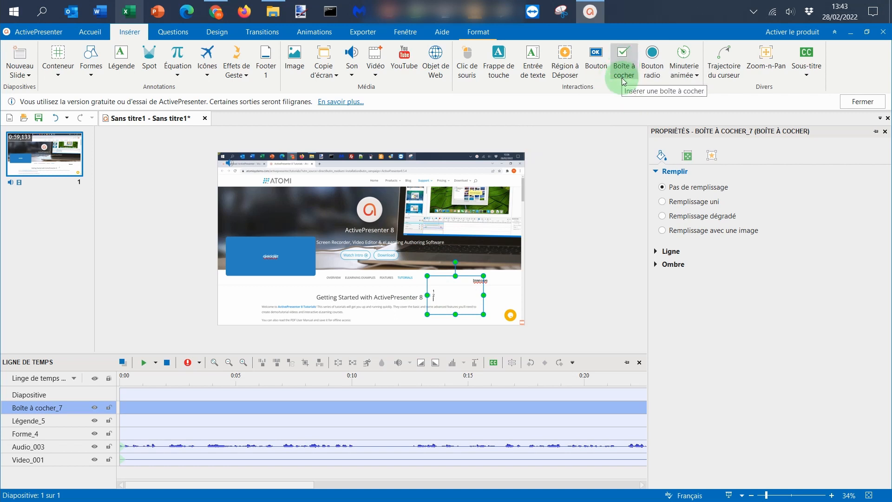
Step: Add a Zoom-n-Pan effect at 0:12,940 on the timeline and shrink its frame to the slide's upper-left area
left_click(403, 414)
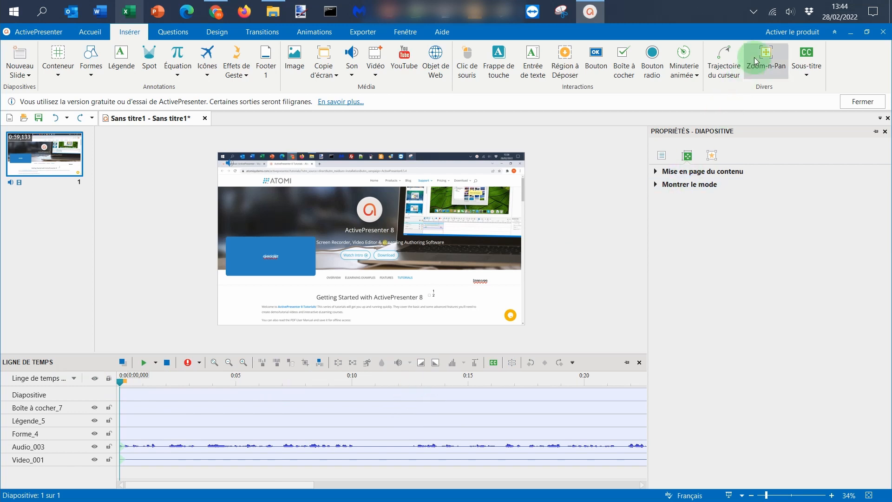
left_click(422, 381)
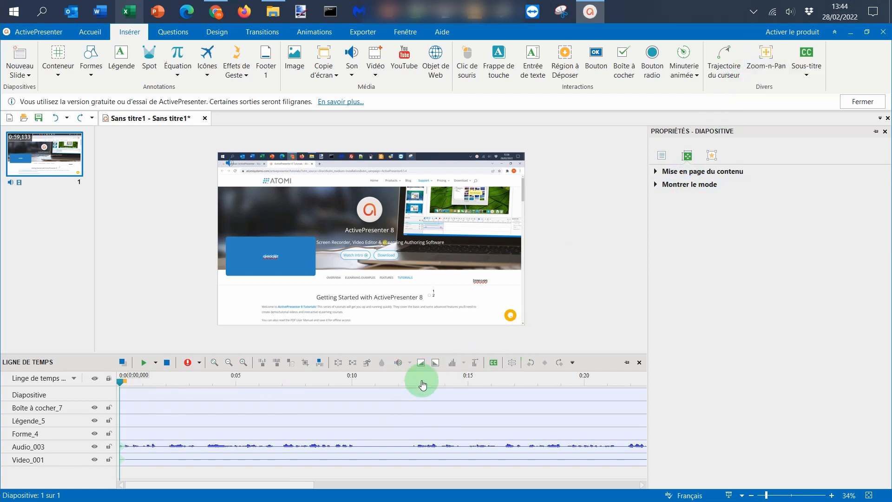
left_click(771, 70)
left_click_drag(524, 324, 414, 253)
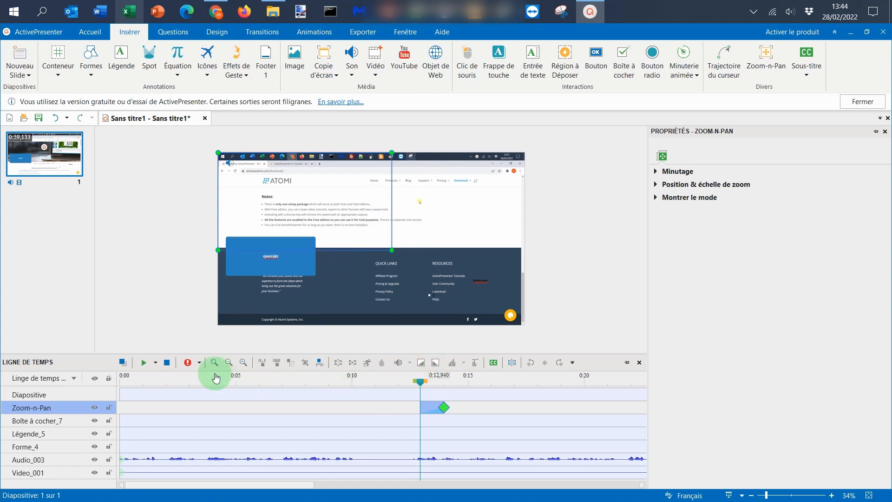
Step: Preview the zoom, add a second Zoom-n-Pan effect at 0:14,582 and enlarge its frame to cover the whole slide
left_click(143, 363)
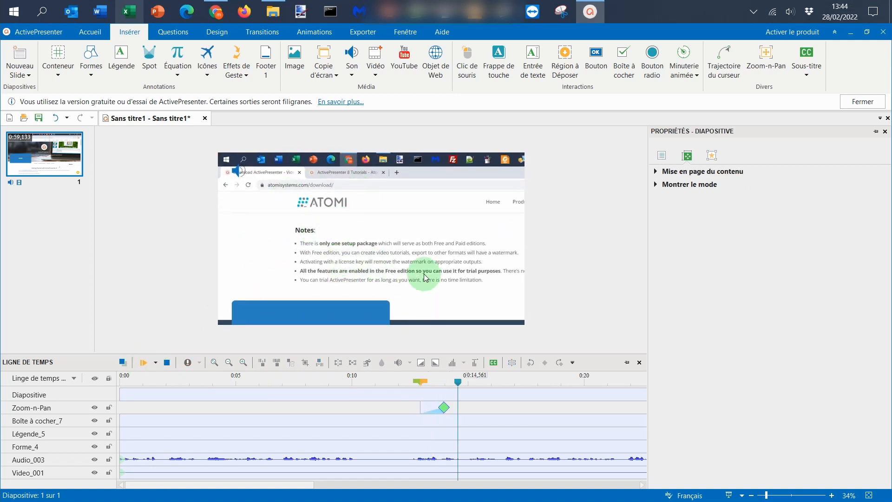
left_click(778, 68)
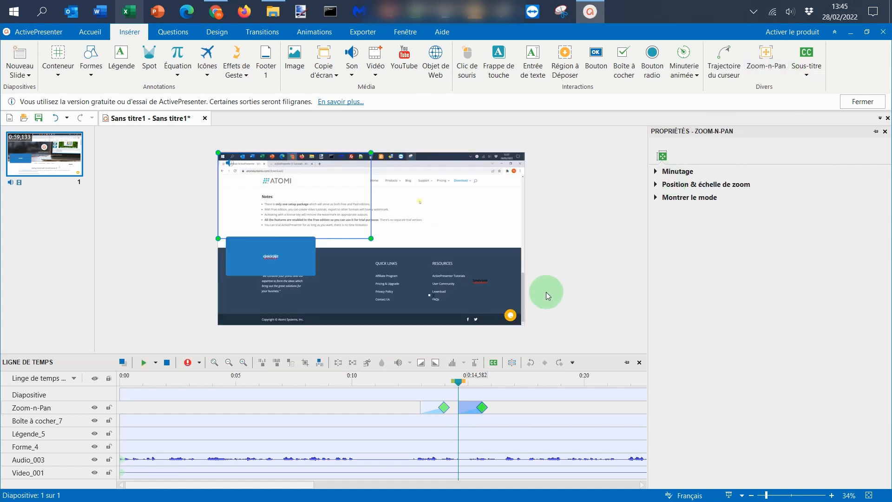
left_click_drag(371, 238, 524, 325)
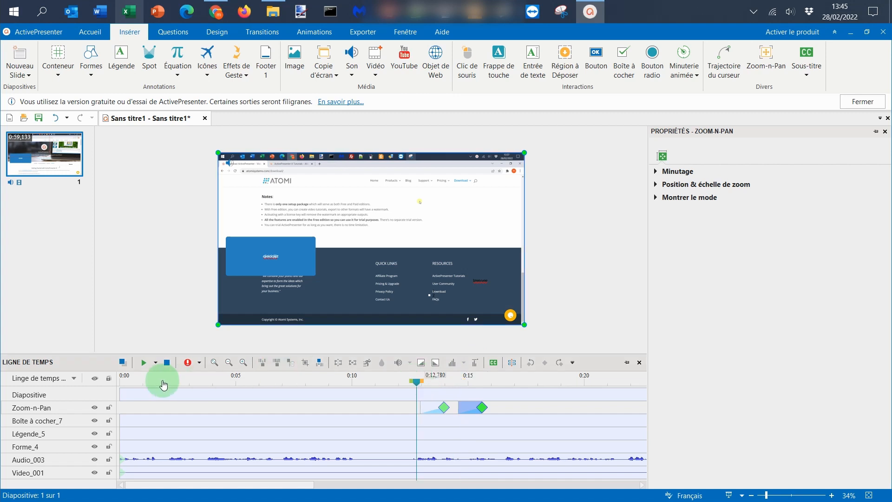
Step: Play the timeline from 0:12,780 to check both Zoom-n-Pan effects and stop just after 0:16
left_click(142, 363)
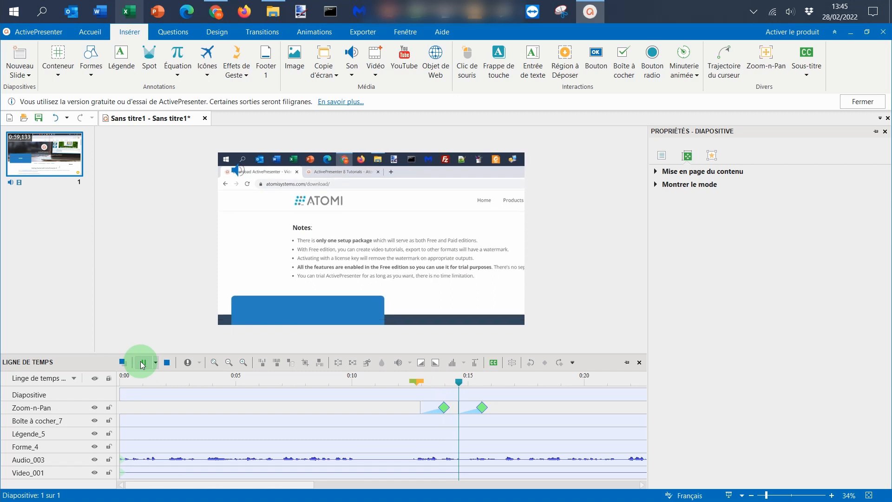
left_click(143, 363)
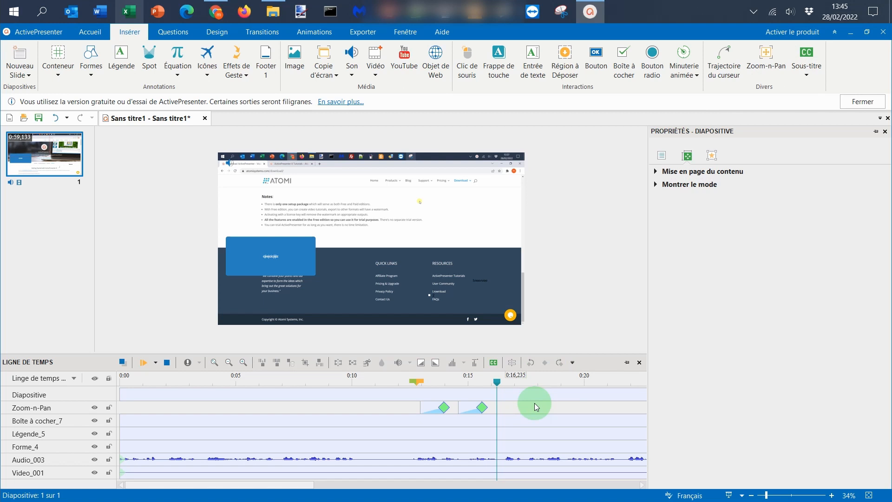
left_click(571, 225)
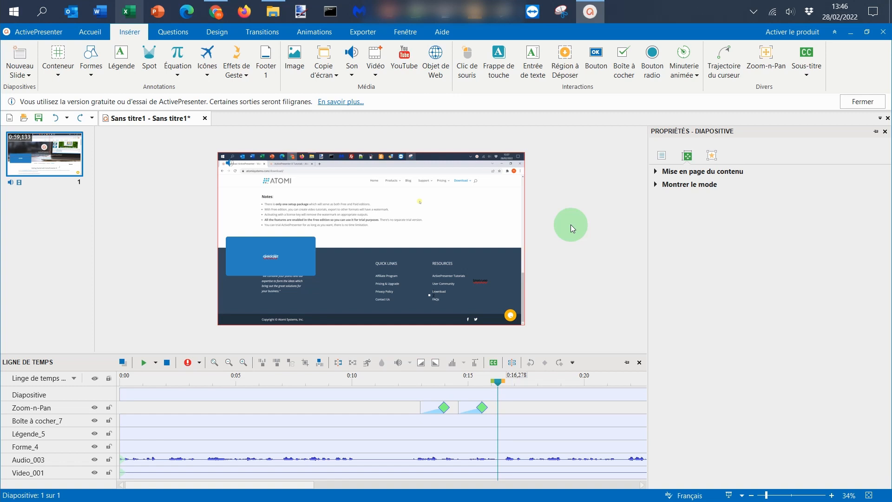
Step: Insert a subtitle at 0:16,278 on the timeline with the sample text "fervvretjytjy"
left_click(807, 70)
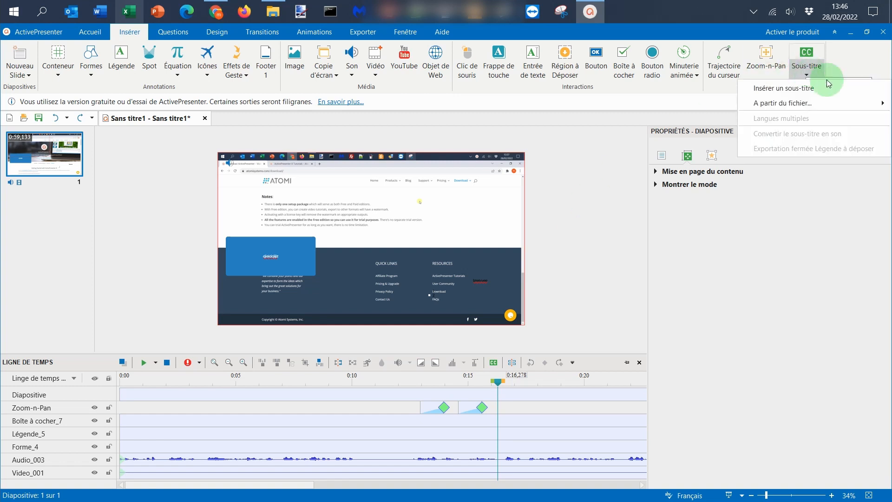
left_click(797, 104)
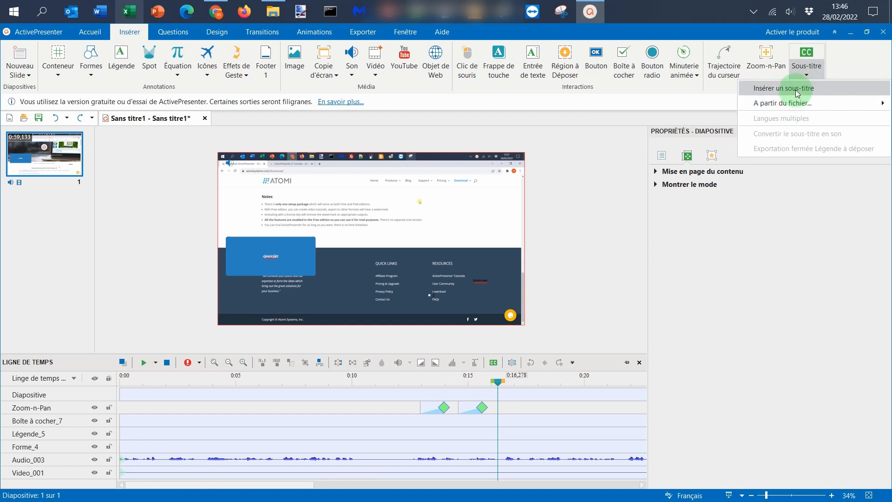
left_click(798, 93)
type("fervvretjytjy")
left_click(510, 411)
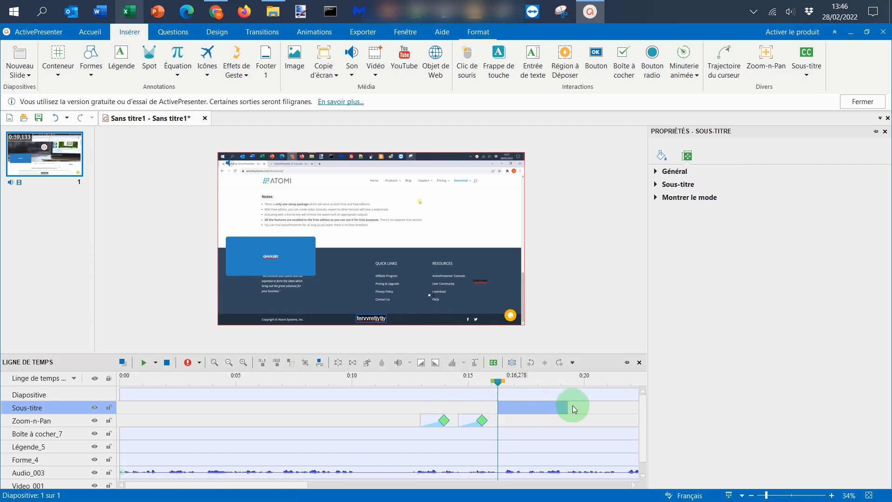
Step: Shorten the subtitle to about half its length on the timeline and place a copy after it at 0:17,958
mouse_move(568, 409)
left_mouse_down()
mouse_move(518, 408)
mouse_move(552, 408)
left_mouse_up()
key("ctrl+z")
left_click(524, 407)
key("ctrl+v")
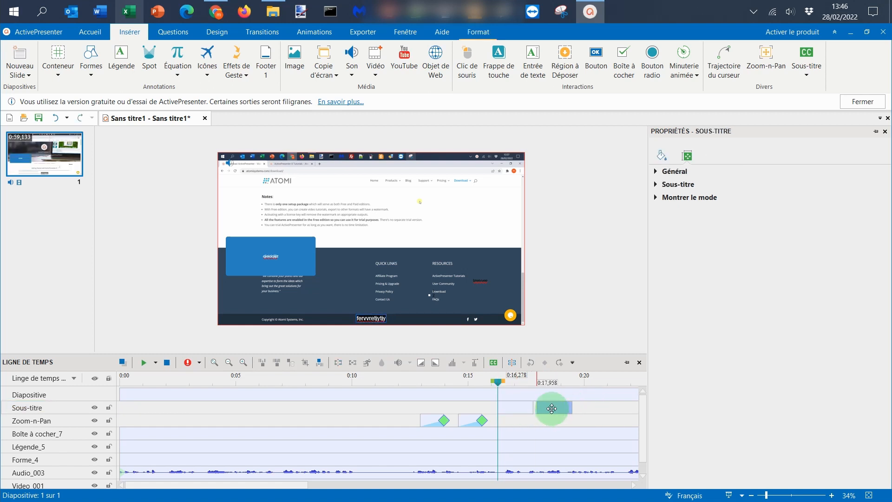
Step: Replace the text of the first subtitle on the slide with "gezgegeze"
double_click(373, 320)
type("gezgegeze")
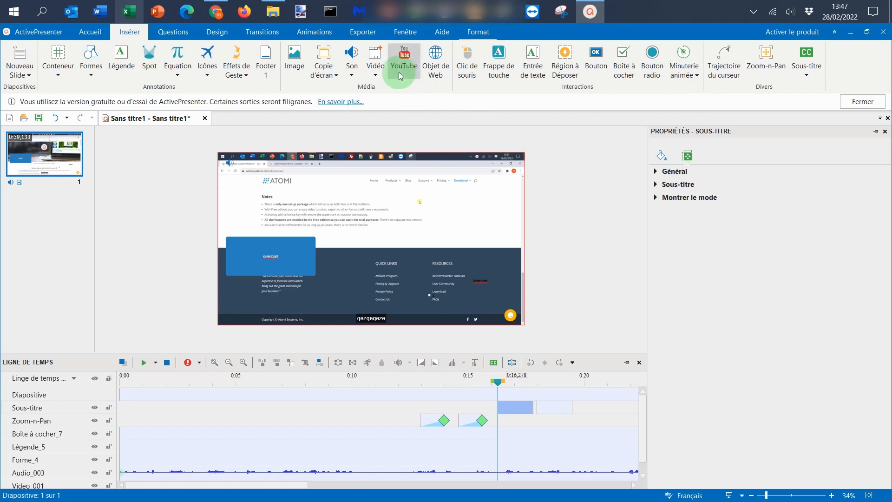
Step: Export the project as an MP4 video with the audio bitrate set to 320 Kbps
left_click(371, 34)
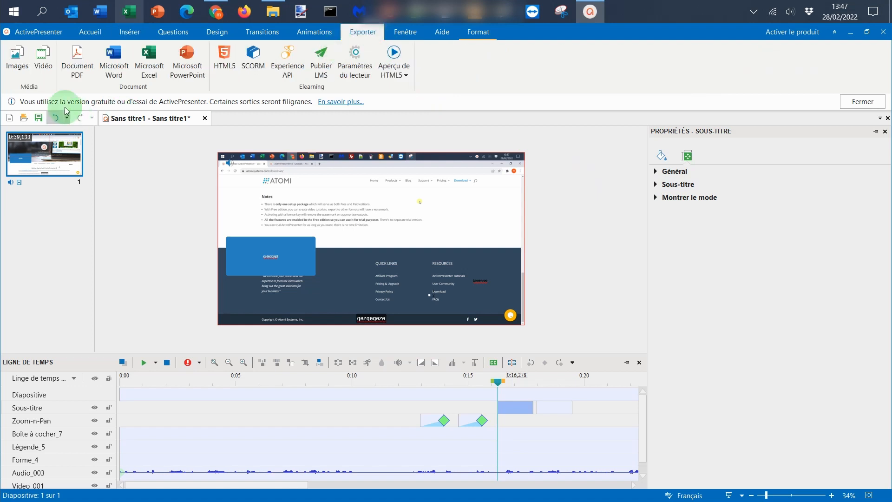
left_click(42, 63)
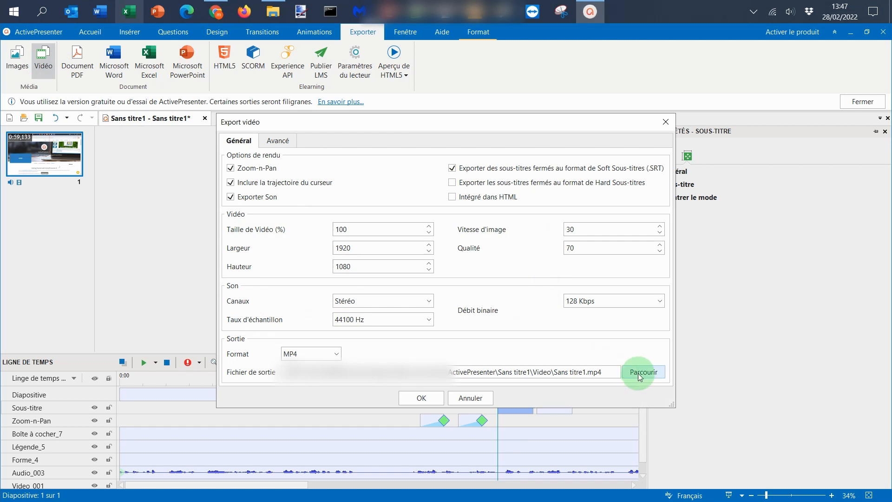
left_click(336, 356)
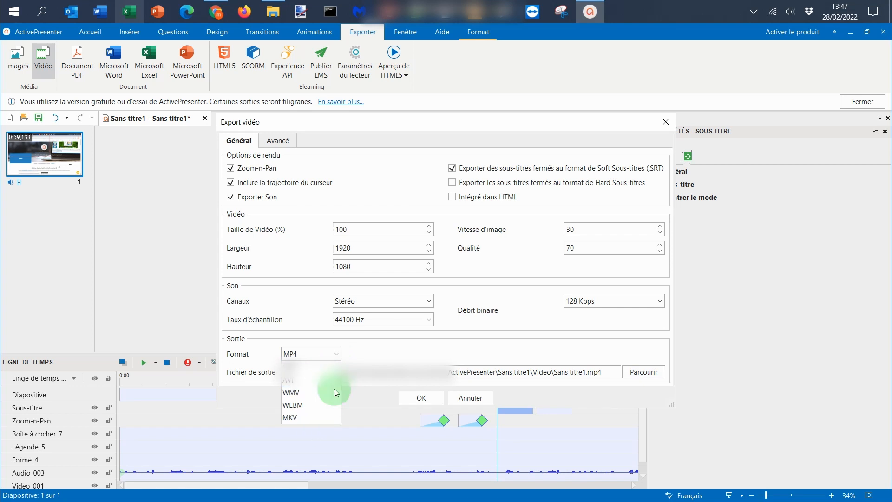
left_click(473, 278)
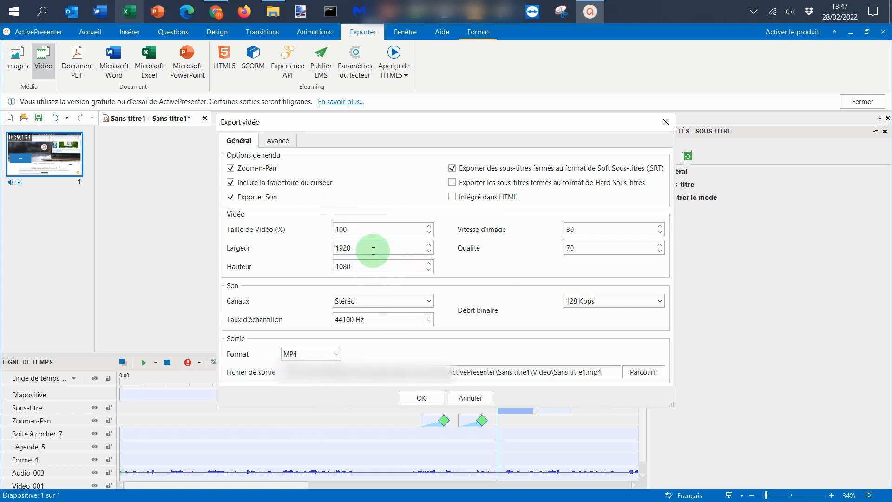
left_click(618, 307)
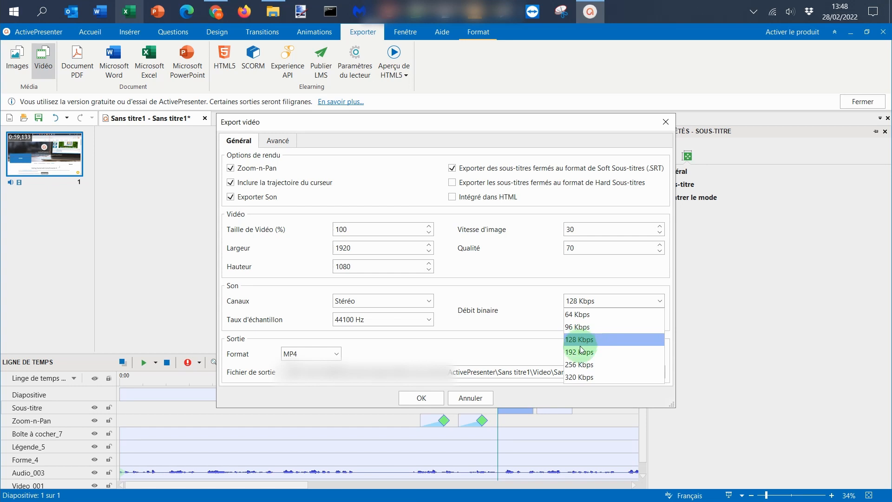
left_click(592, 379)
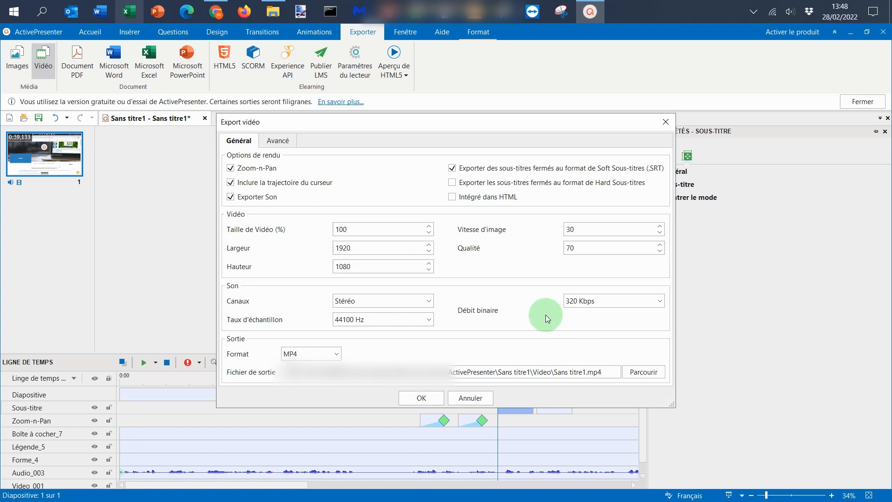
left_click(417, 398)
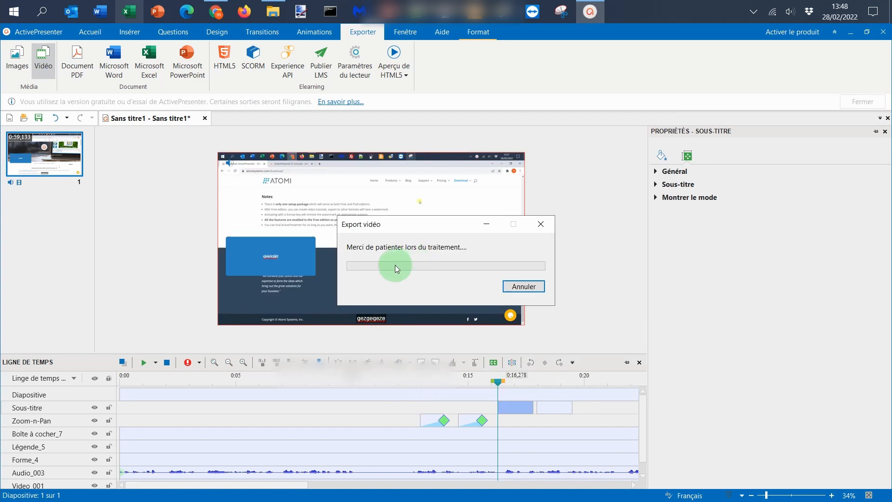